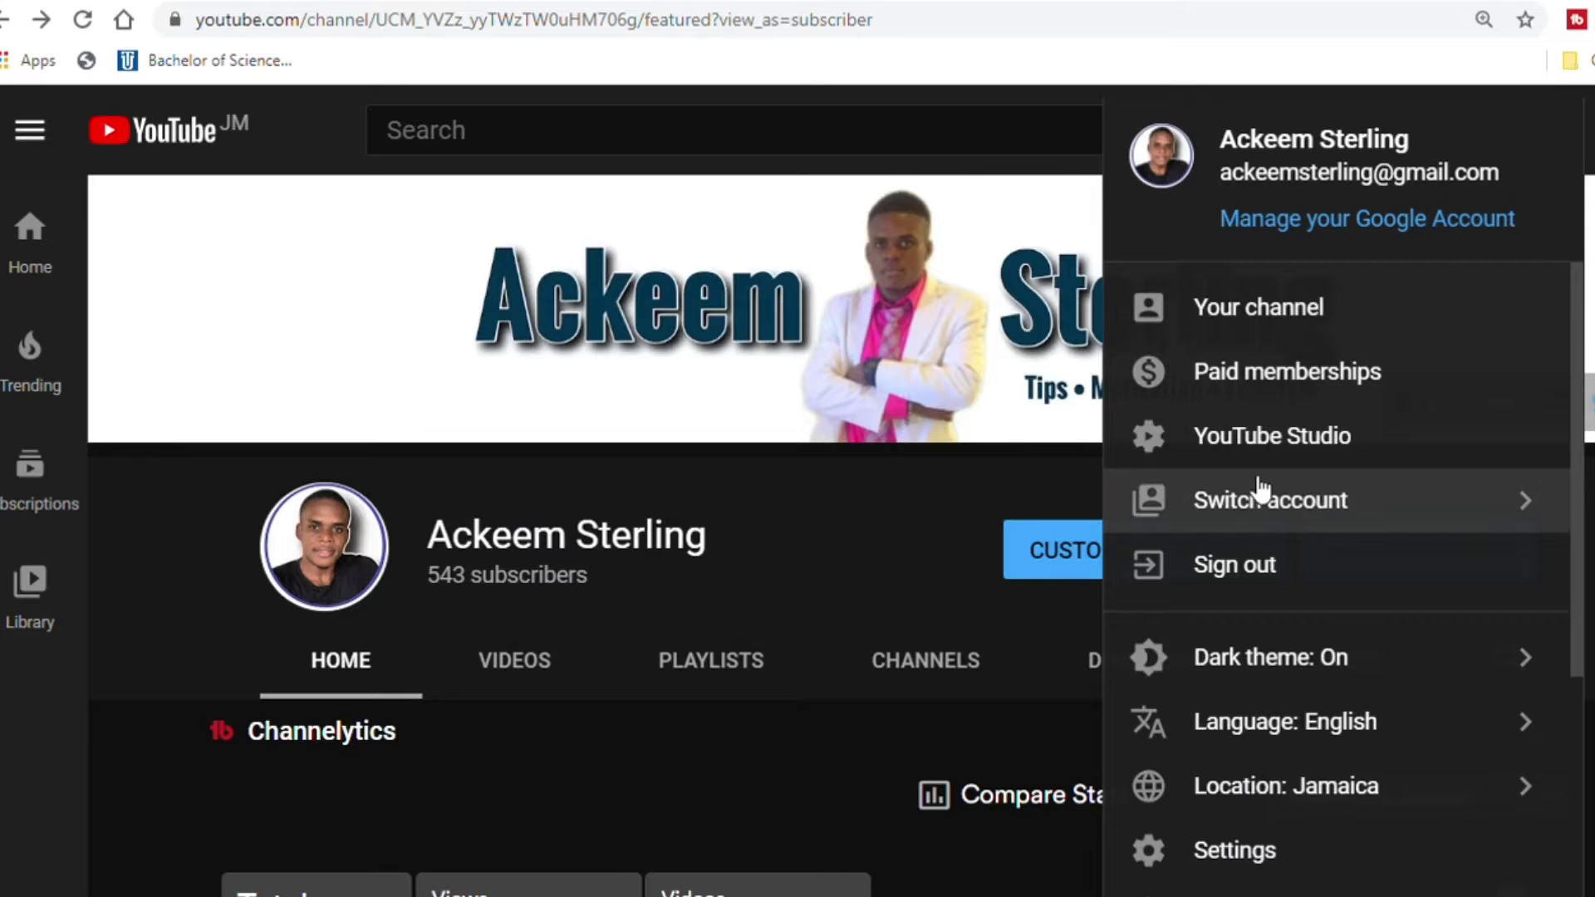
- Open the channel's Studio Settings > Channel > Branding and remove the current profile-photo watermark
left_click(1267, 451)
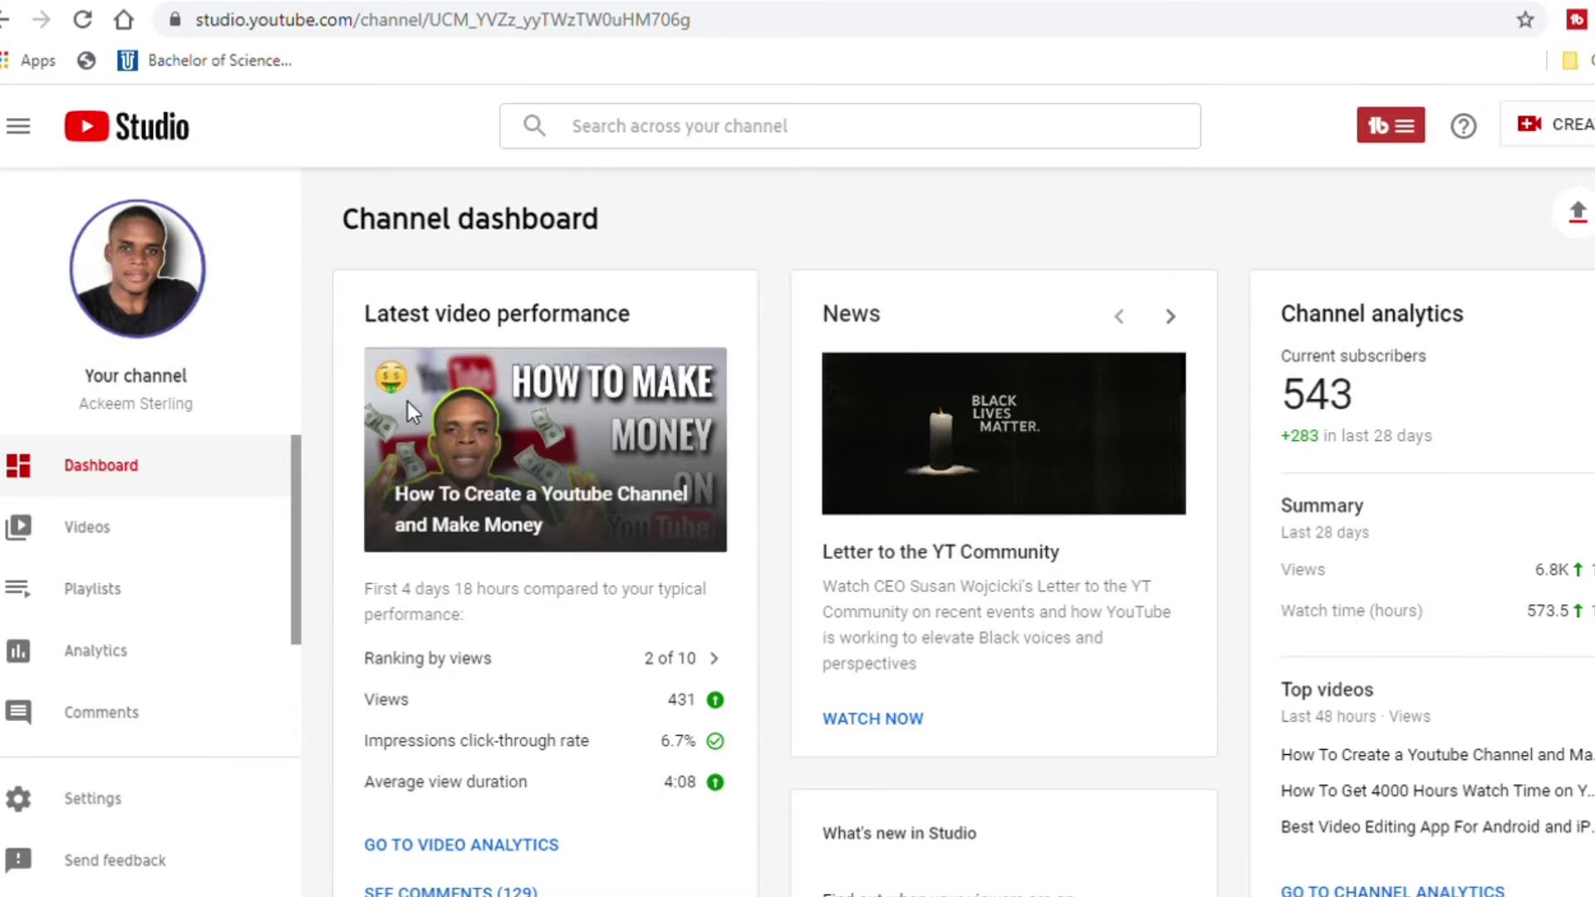
scroll(125, 487, "down", 2)
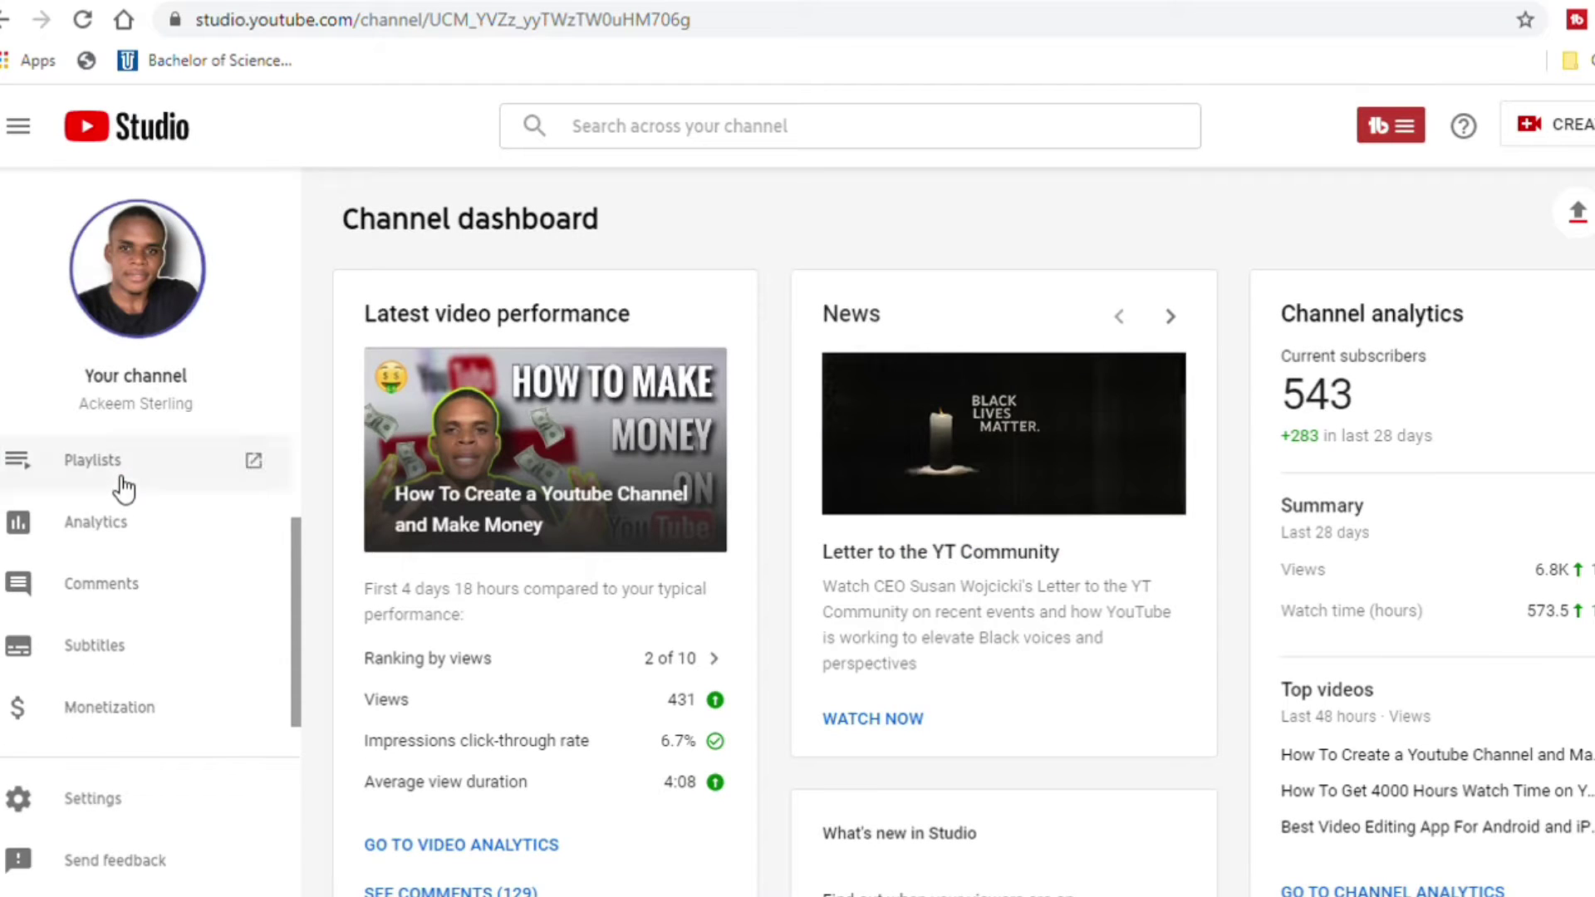
left_click(88, 804)
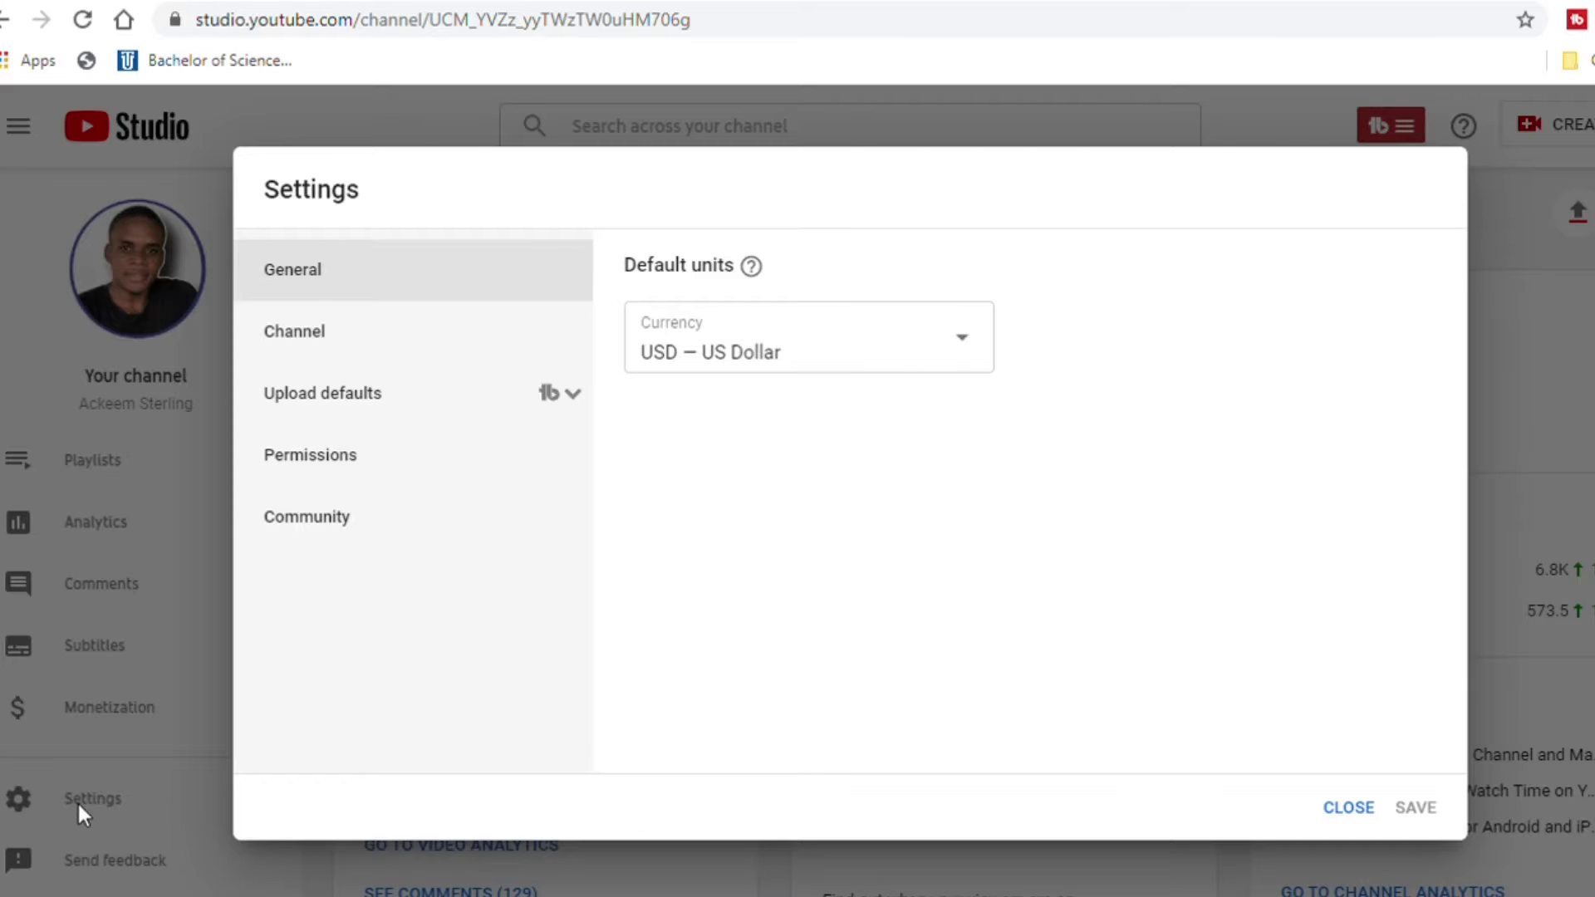
left_click(345, 342)
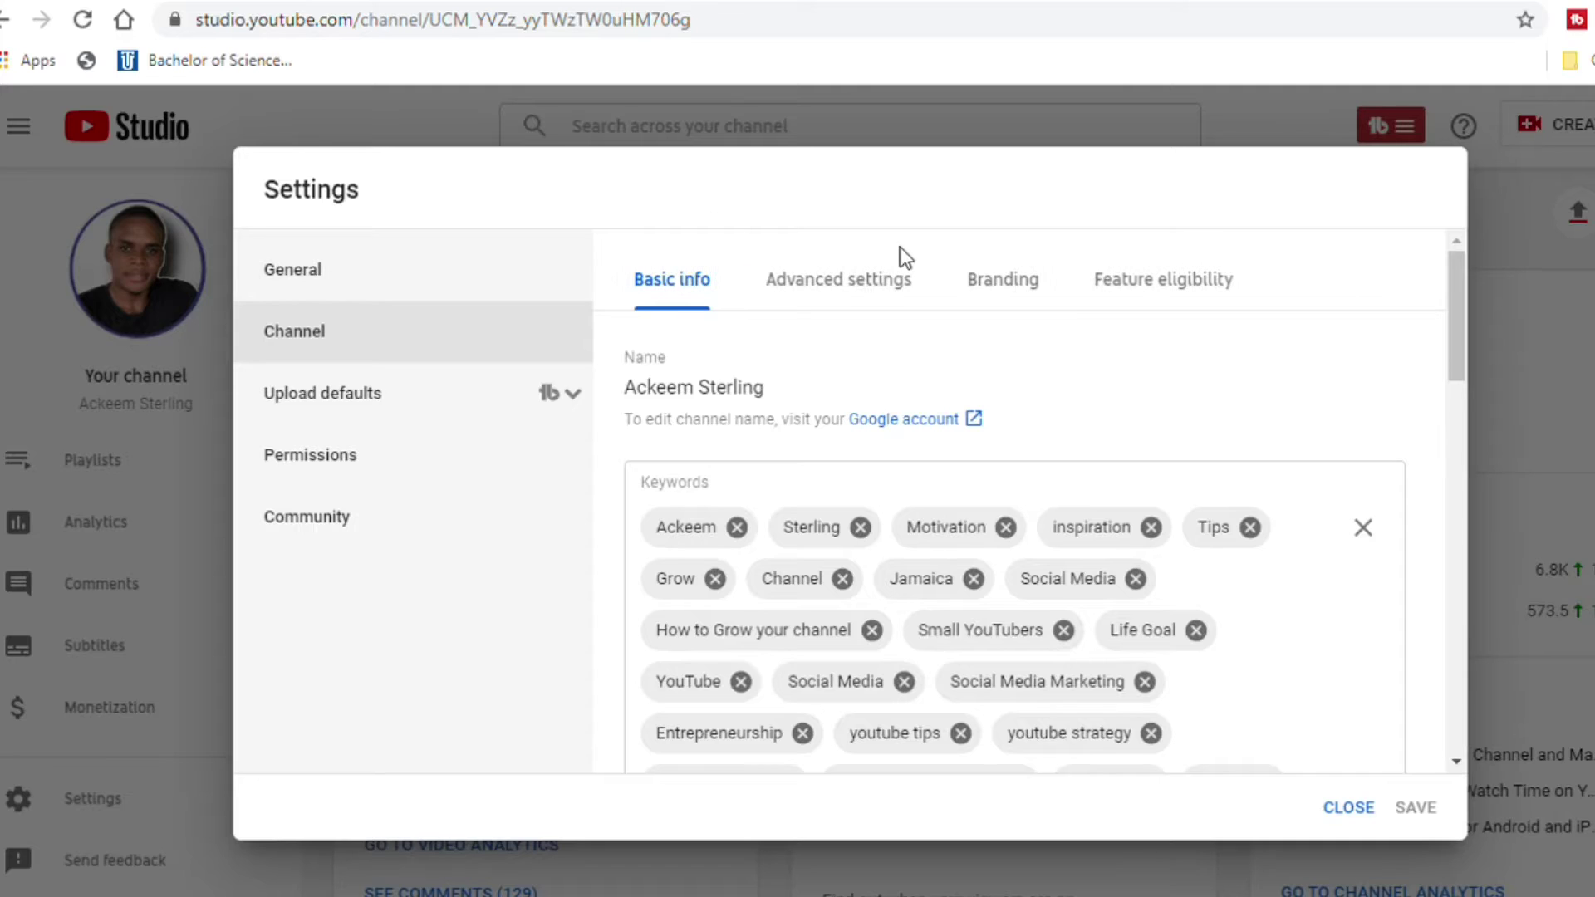
left_click(1003, 282)
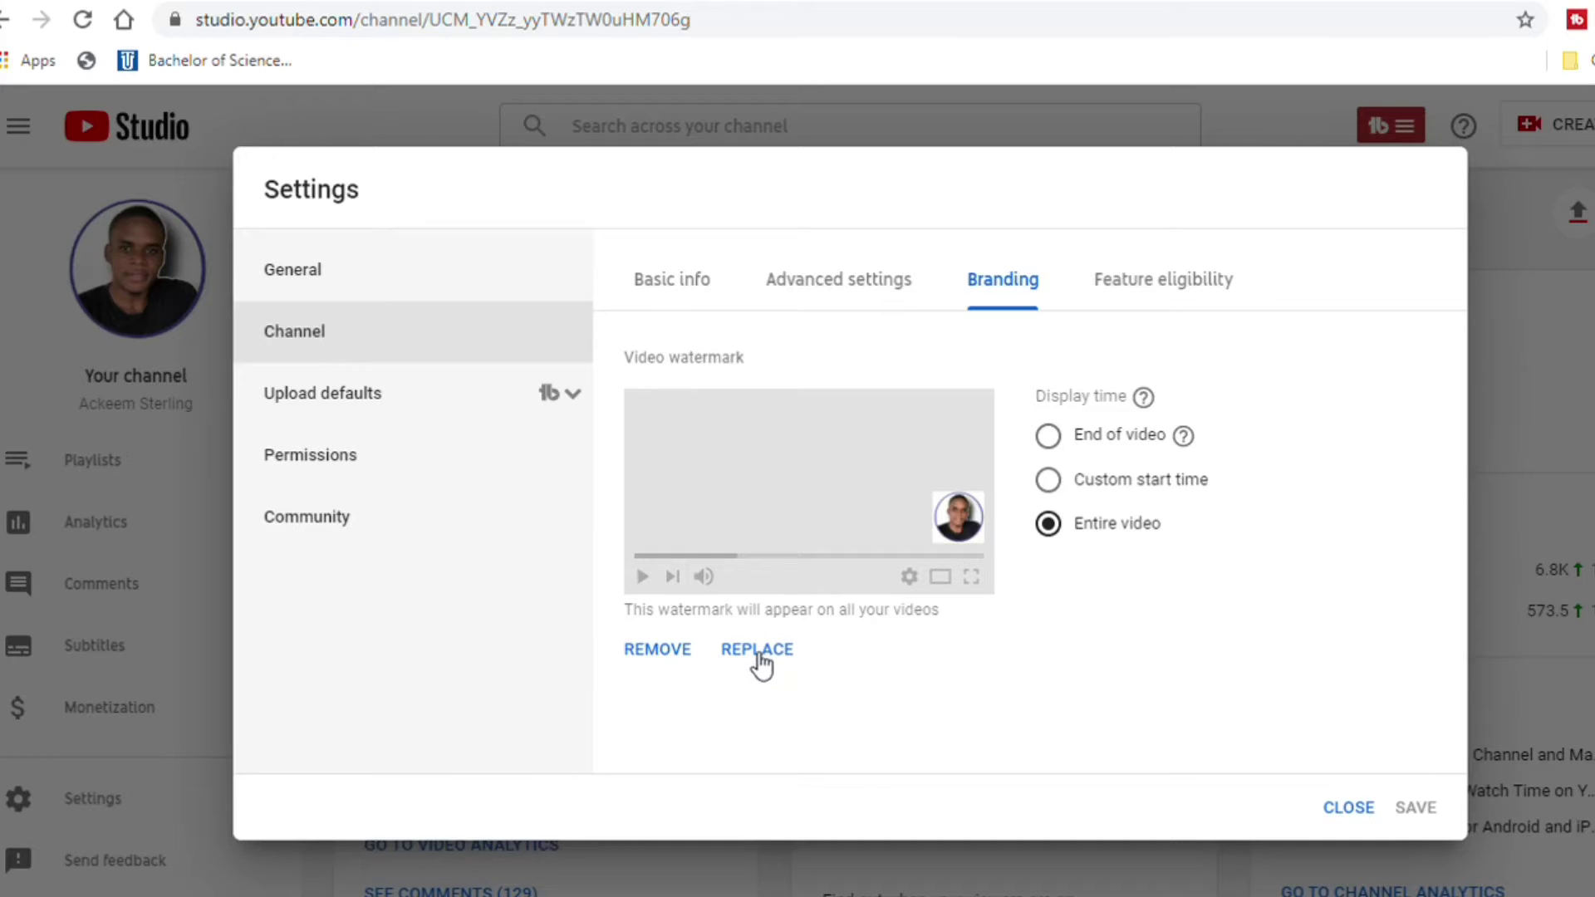
left_click(686, 651)
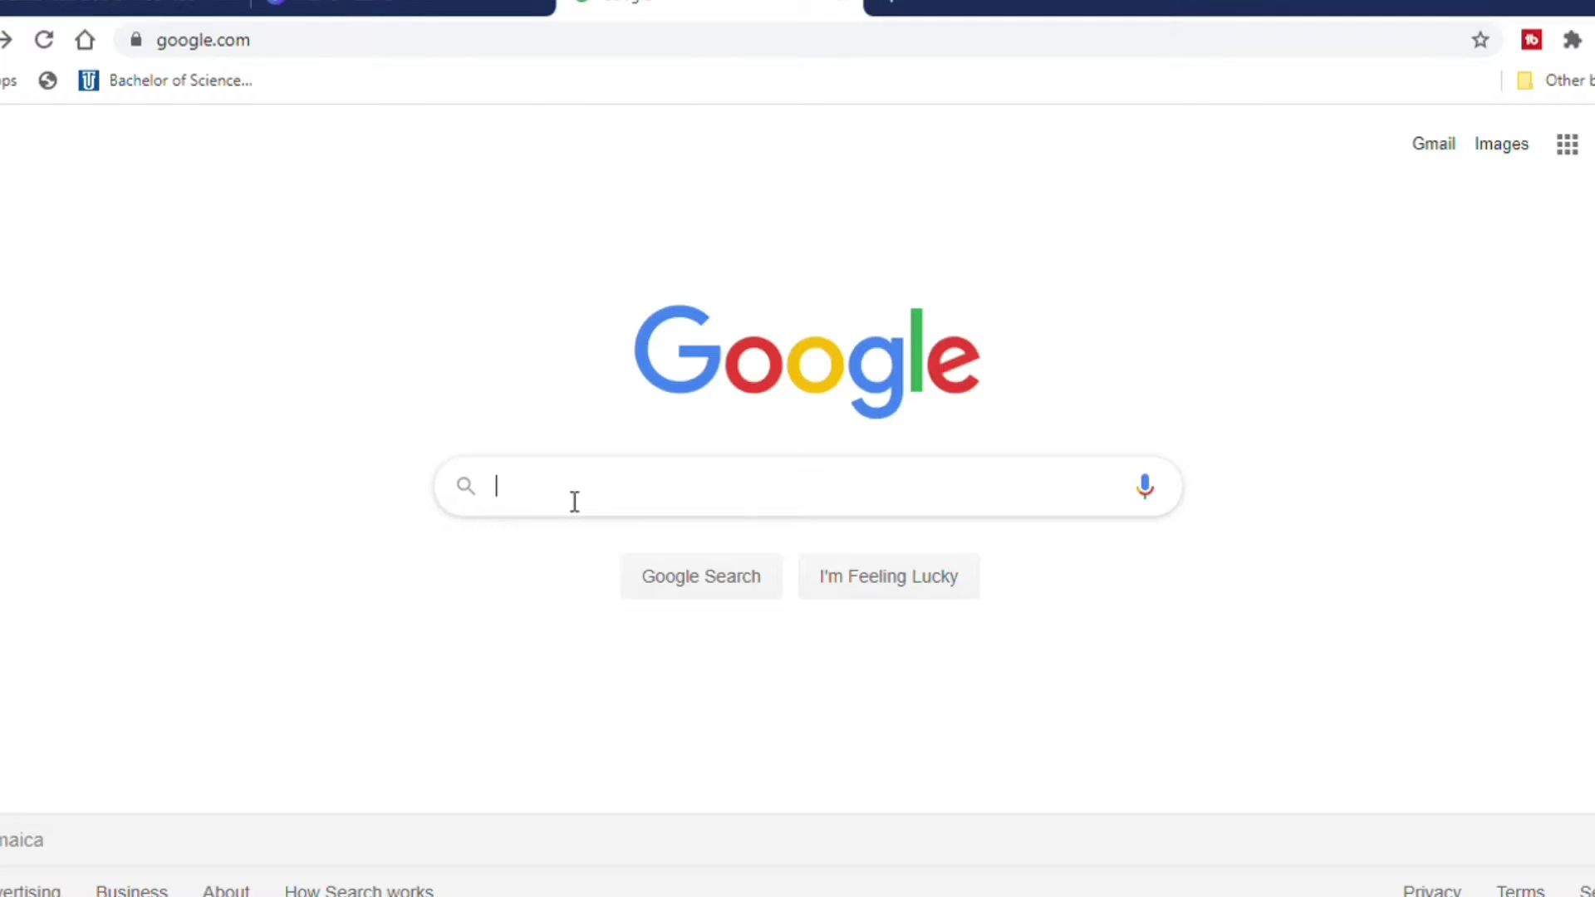
- Search Google for 'youtube subscribe button watermark 150x150' using the autocomplete suggestion
type("youtu")
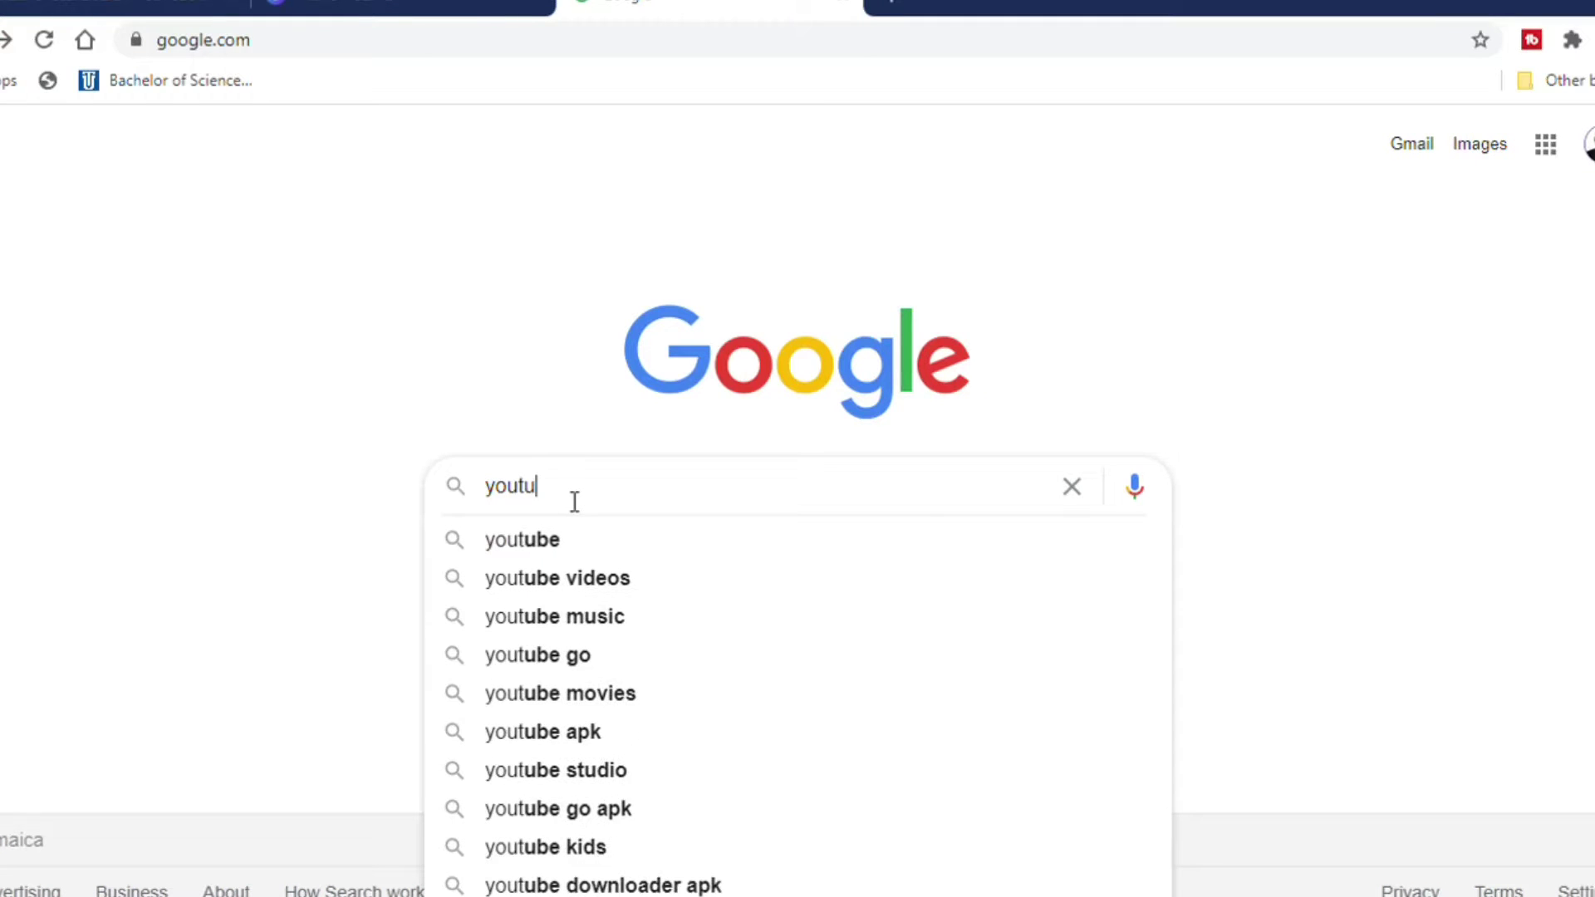
type("be s")
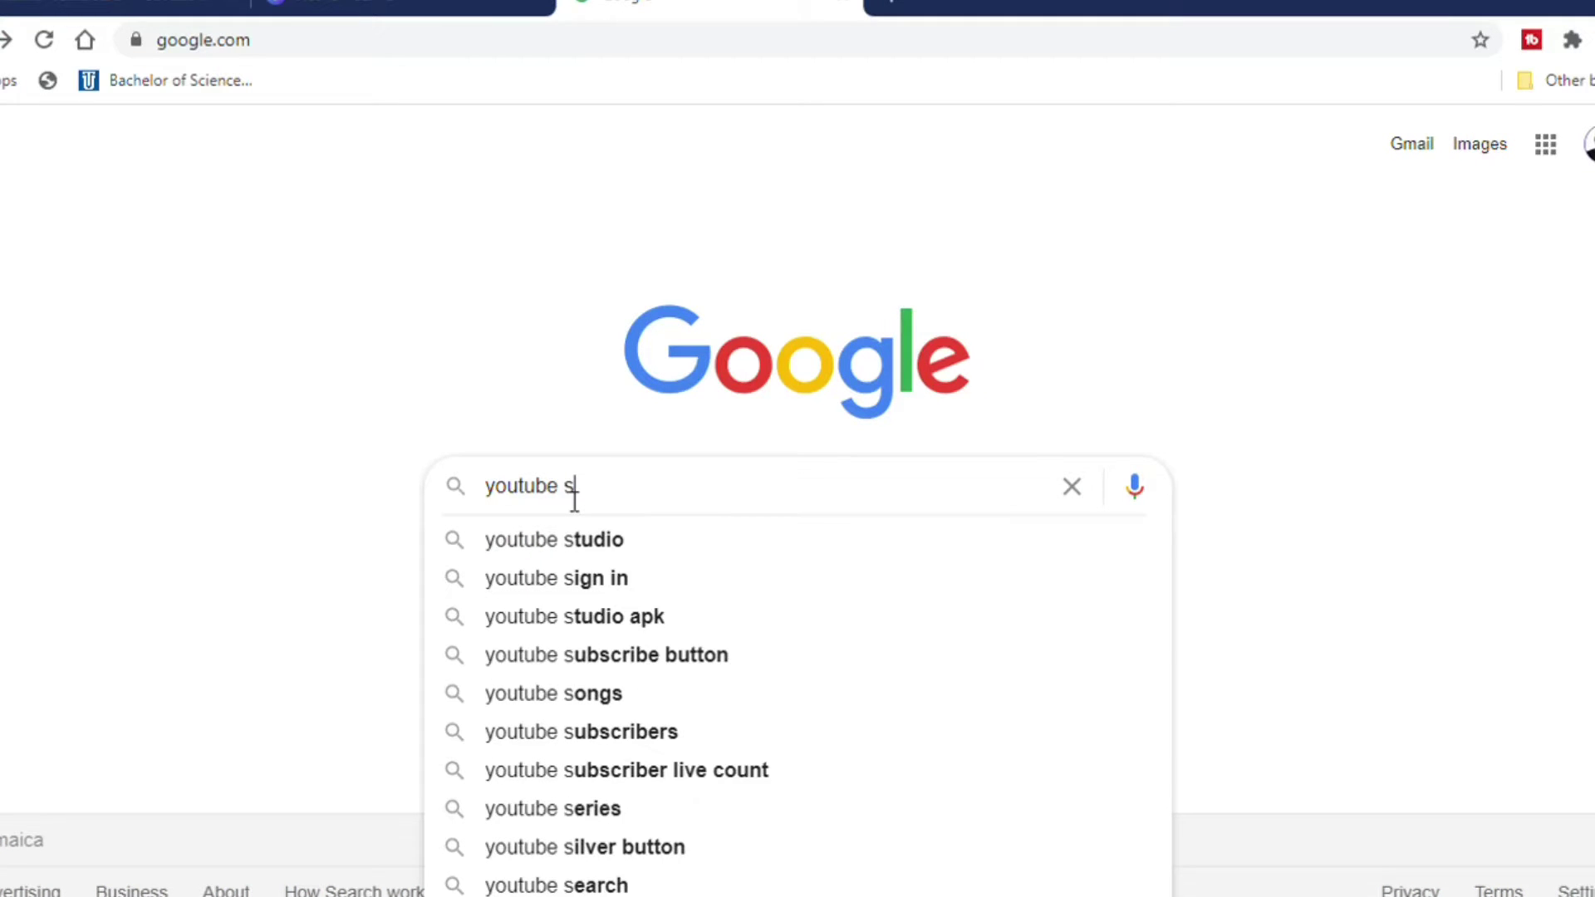
type("ubc")
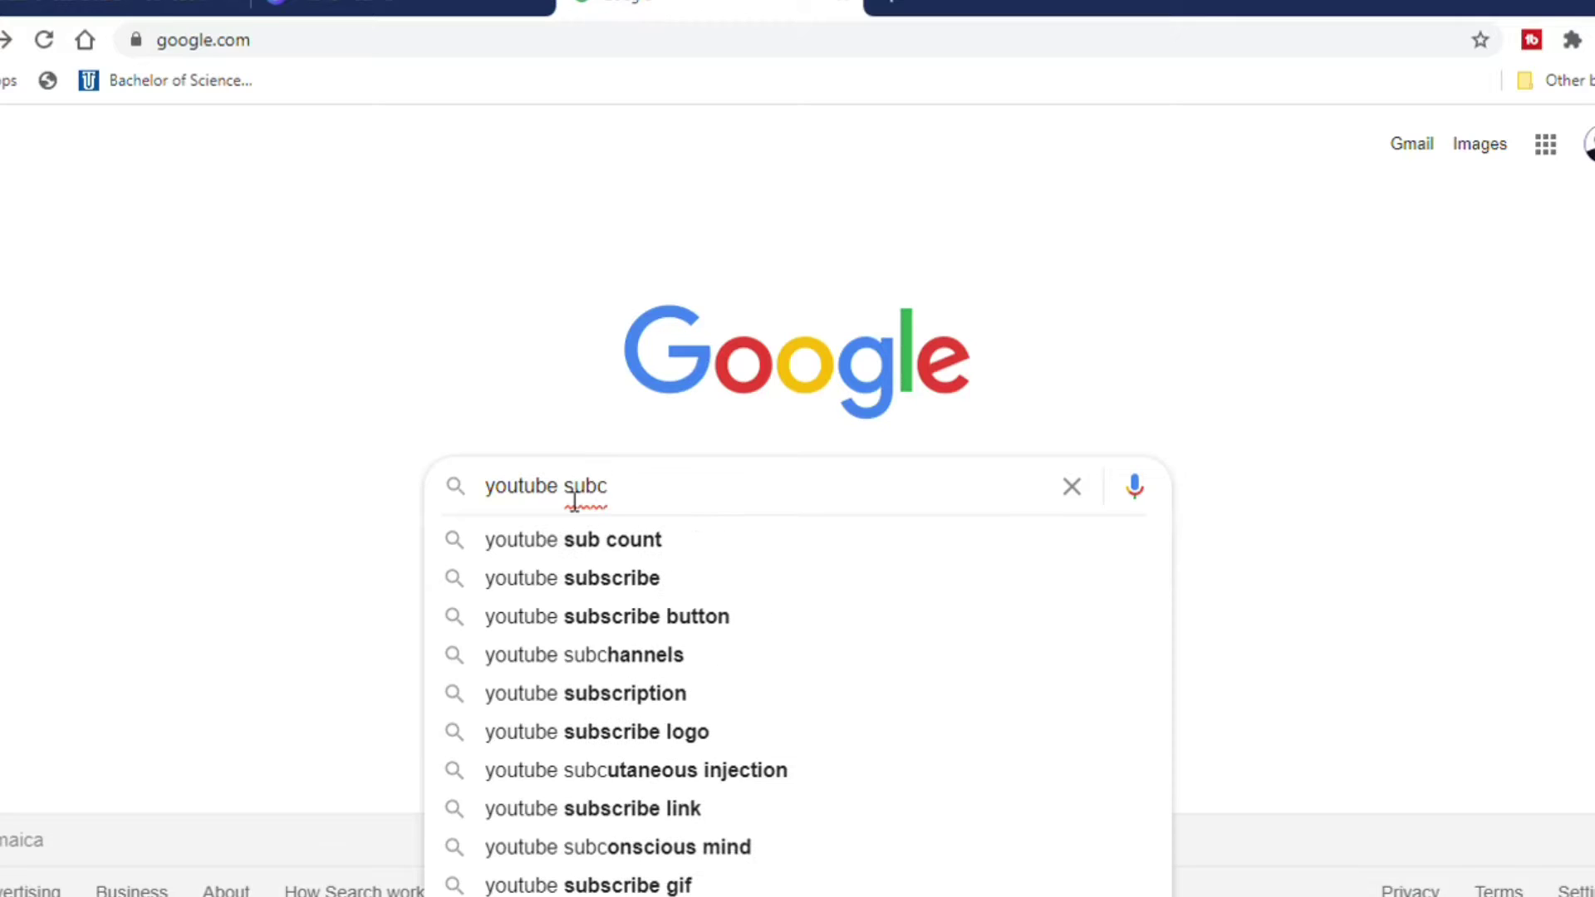
key("BackSpace")
type("scrib")
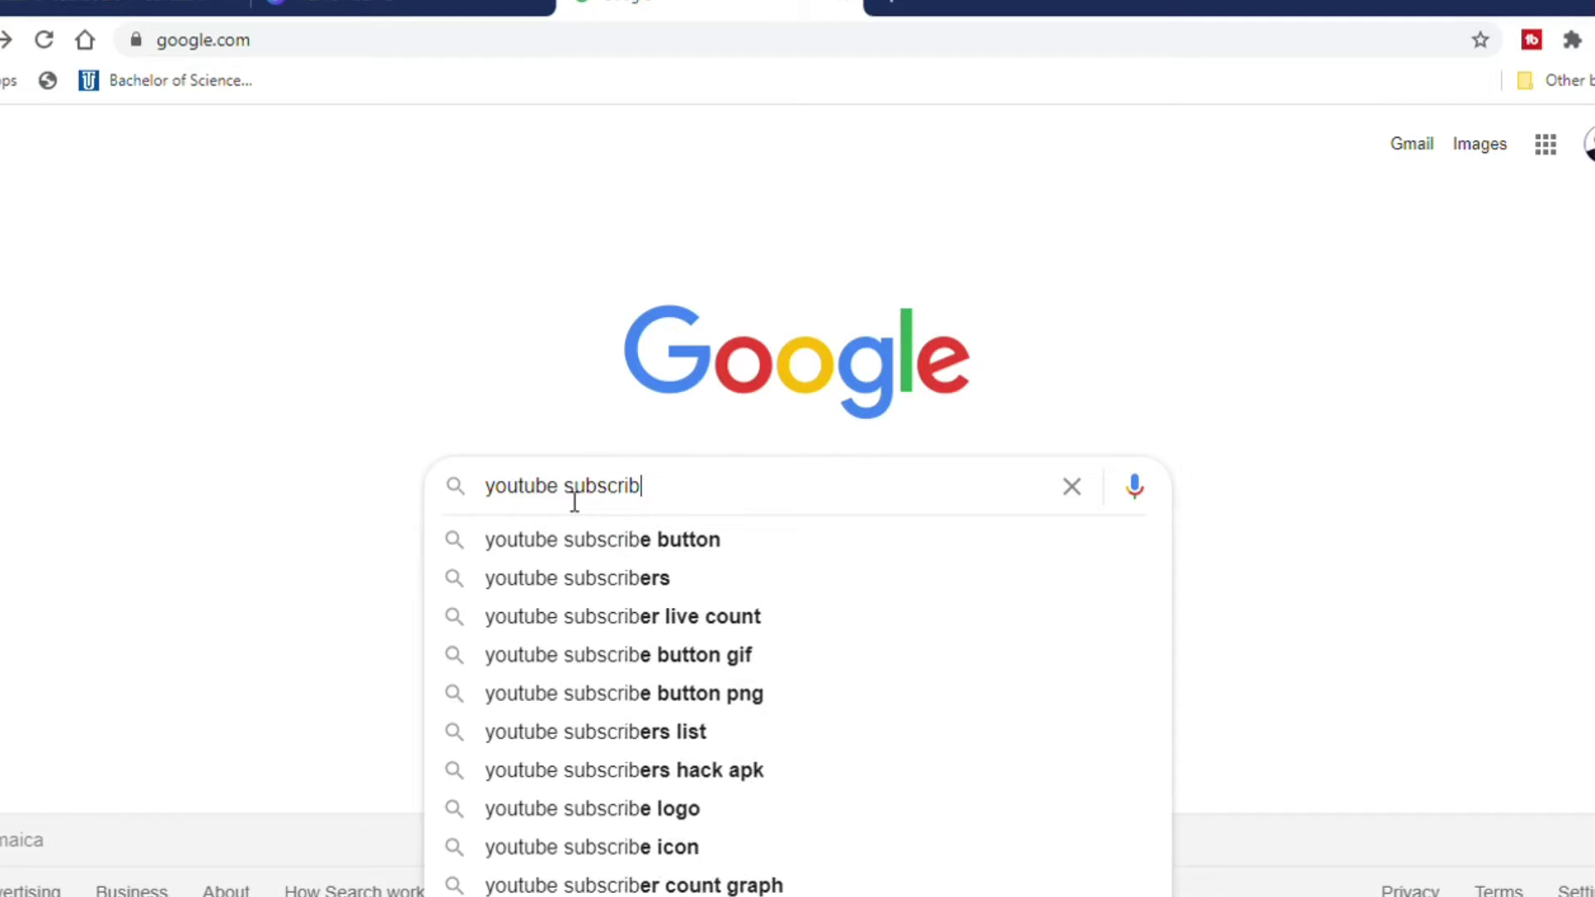
key("Down")
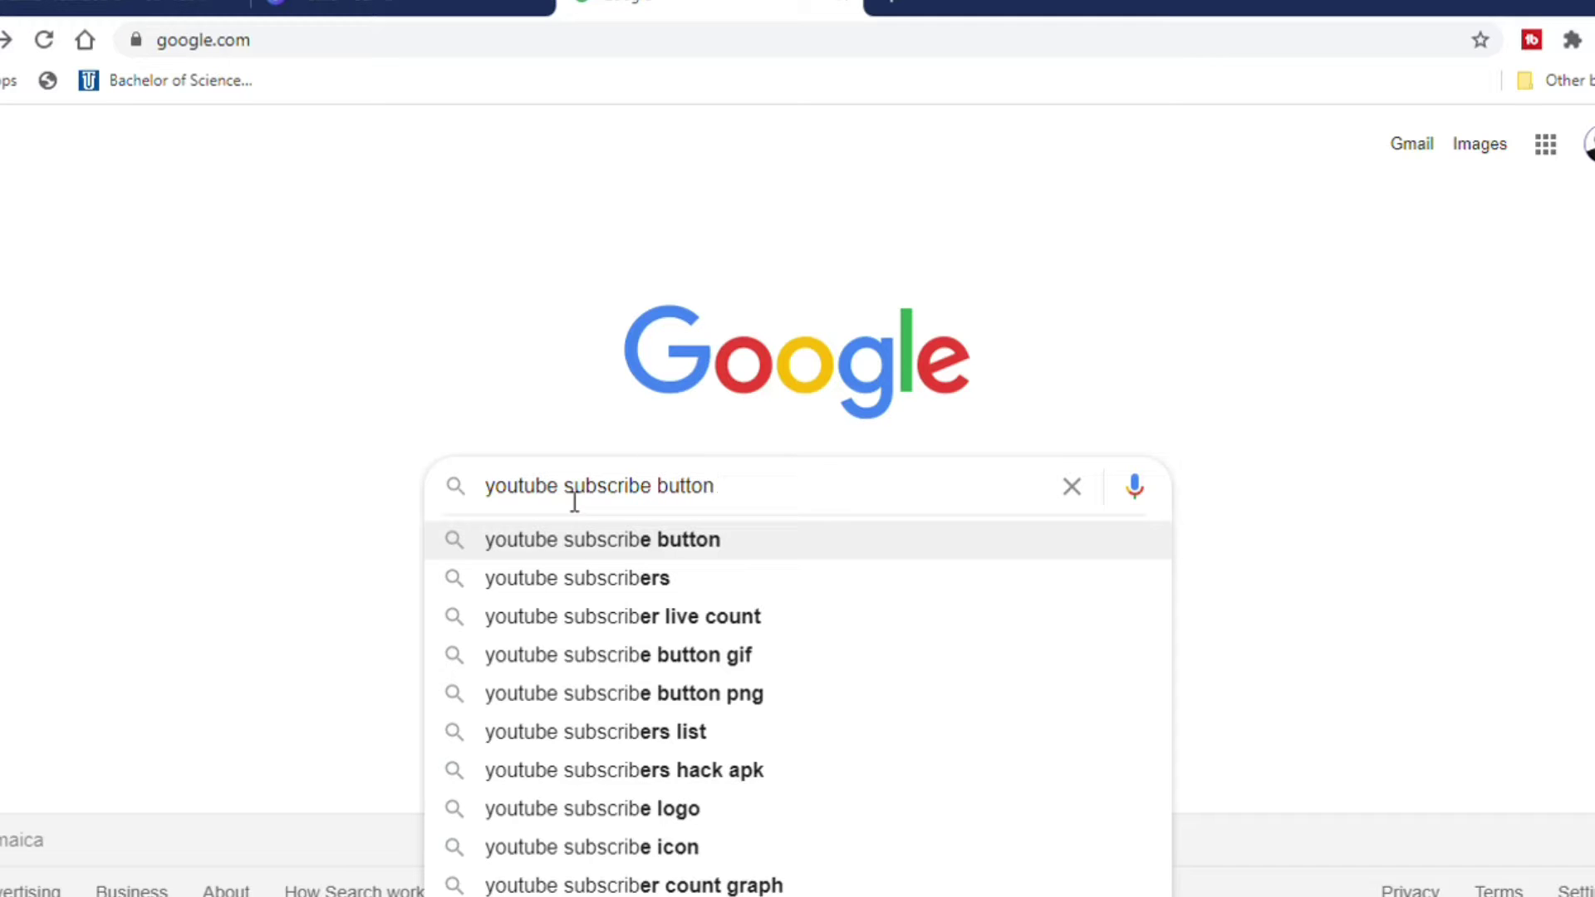
type("wat")
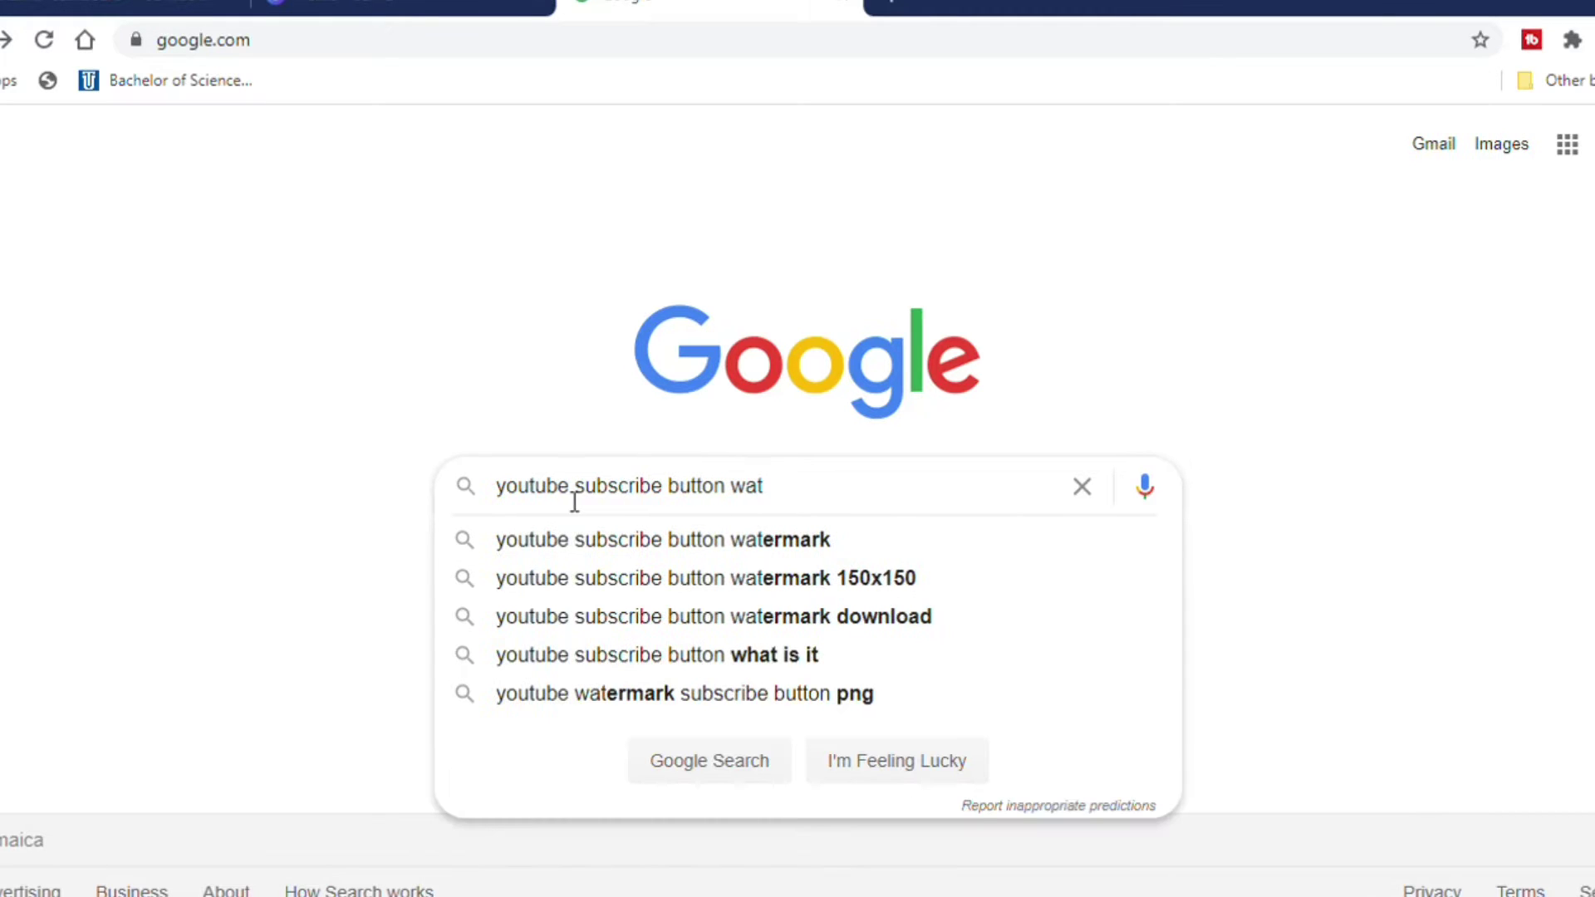
left_click(749, 579)
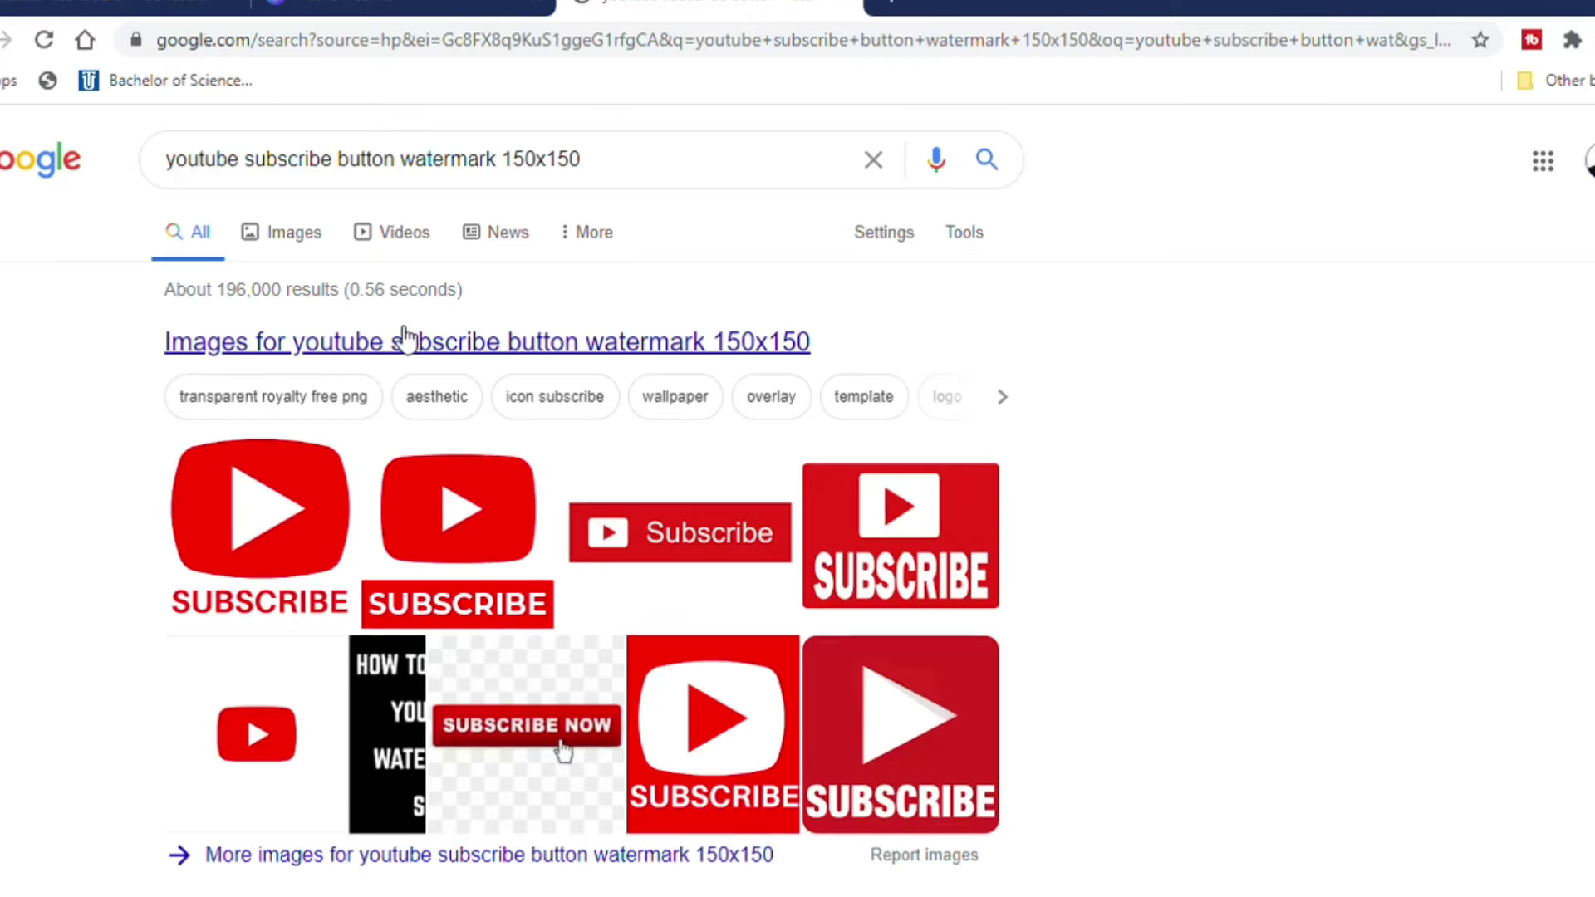
- In image results, preview the square red subscribe-button thumbnail and save a copy of it
left_click(287, 233)
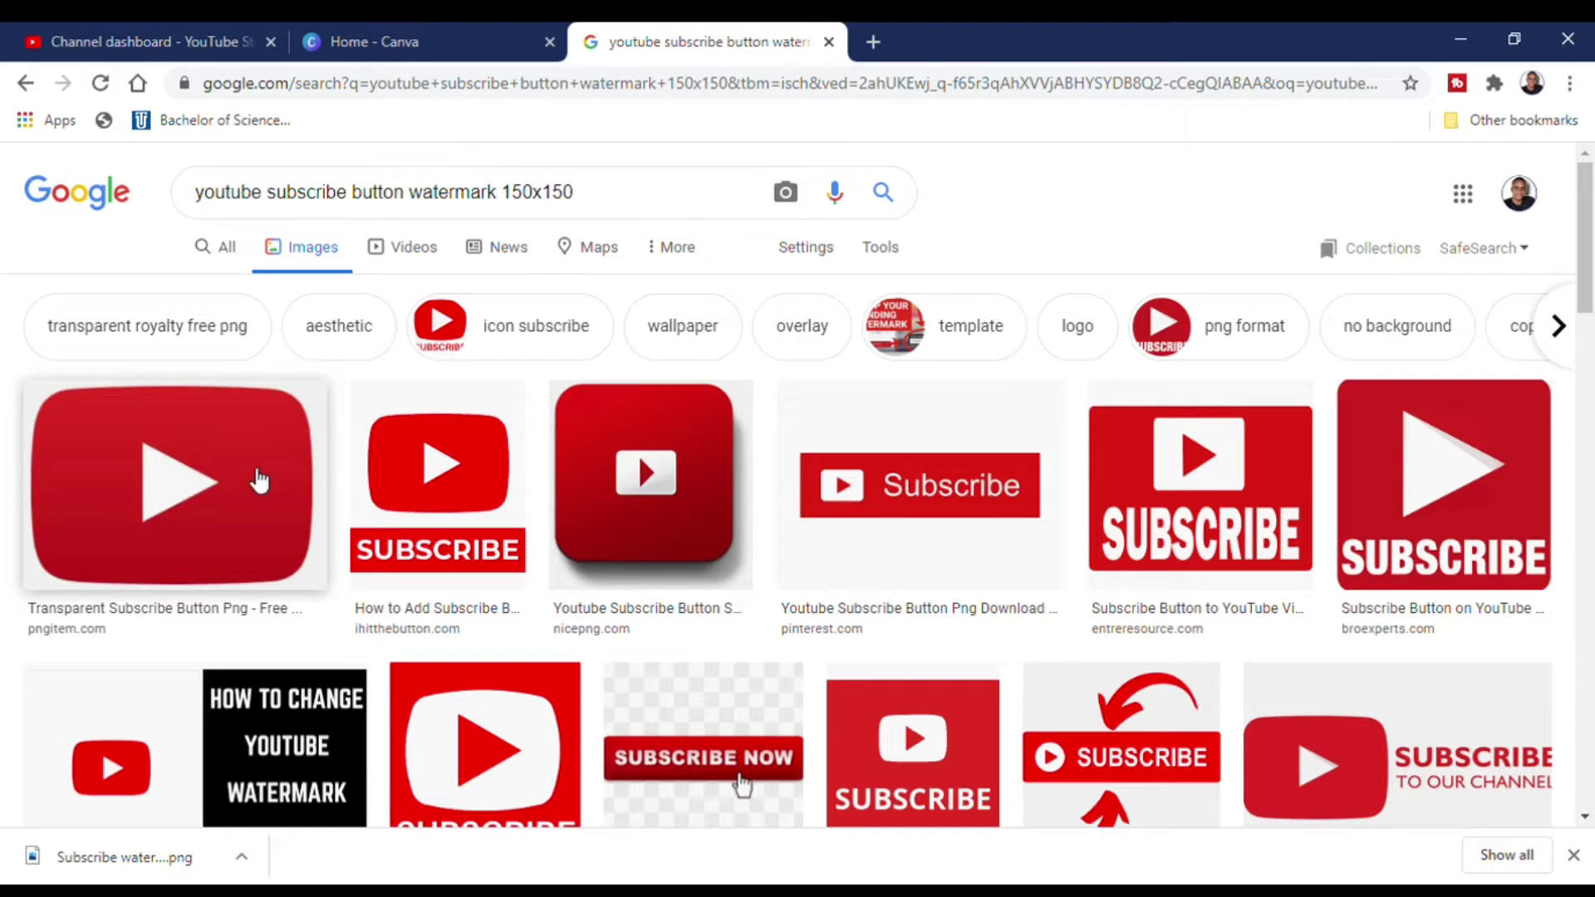
left_click(413, 488)
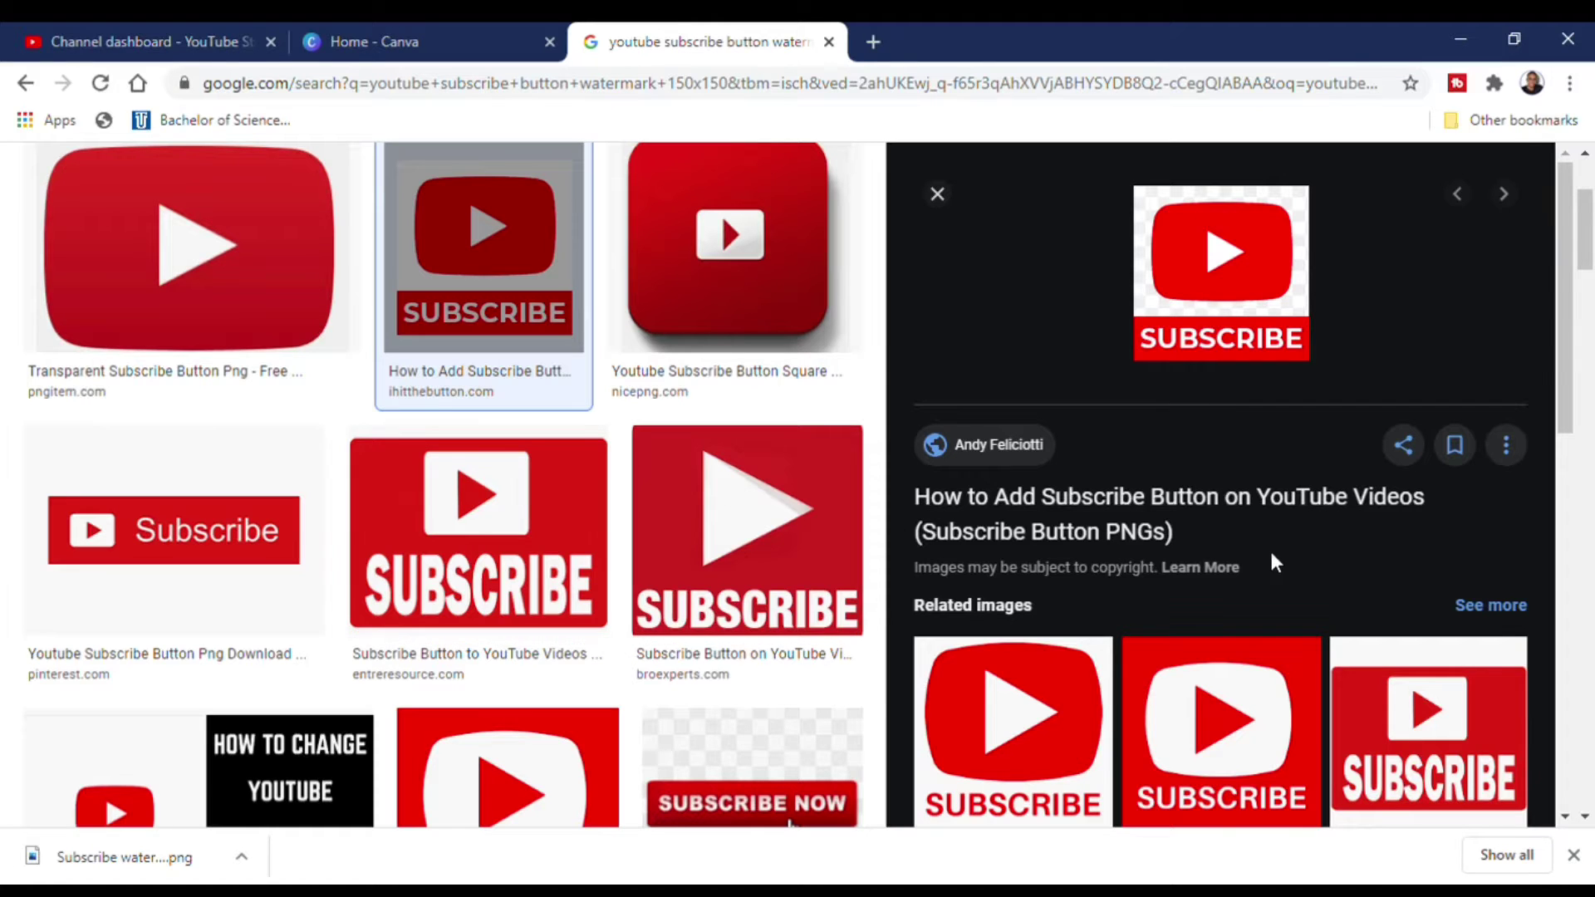
scroll(1275, 562, "up", 3)
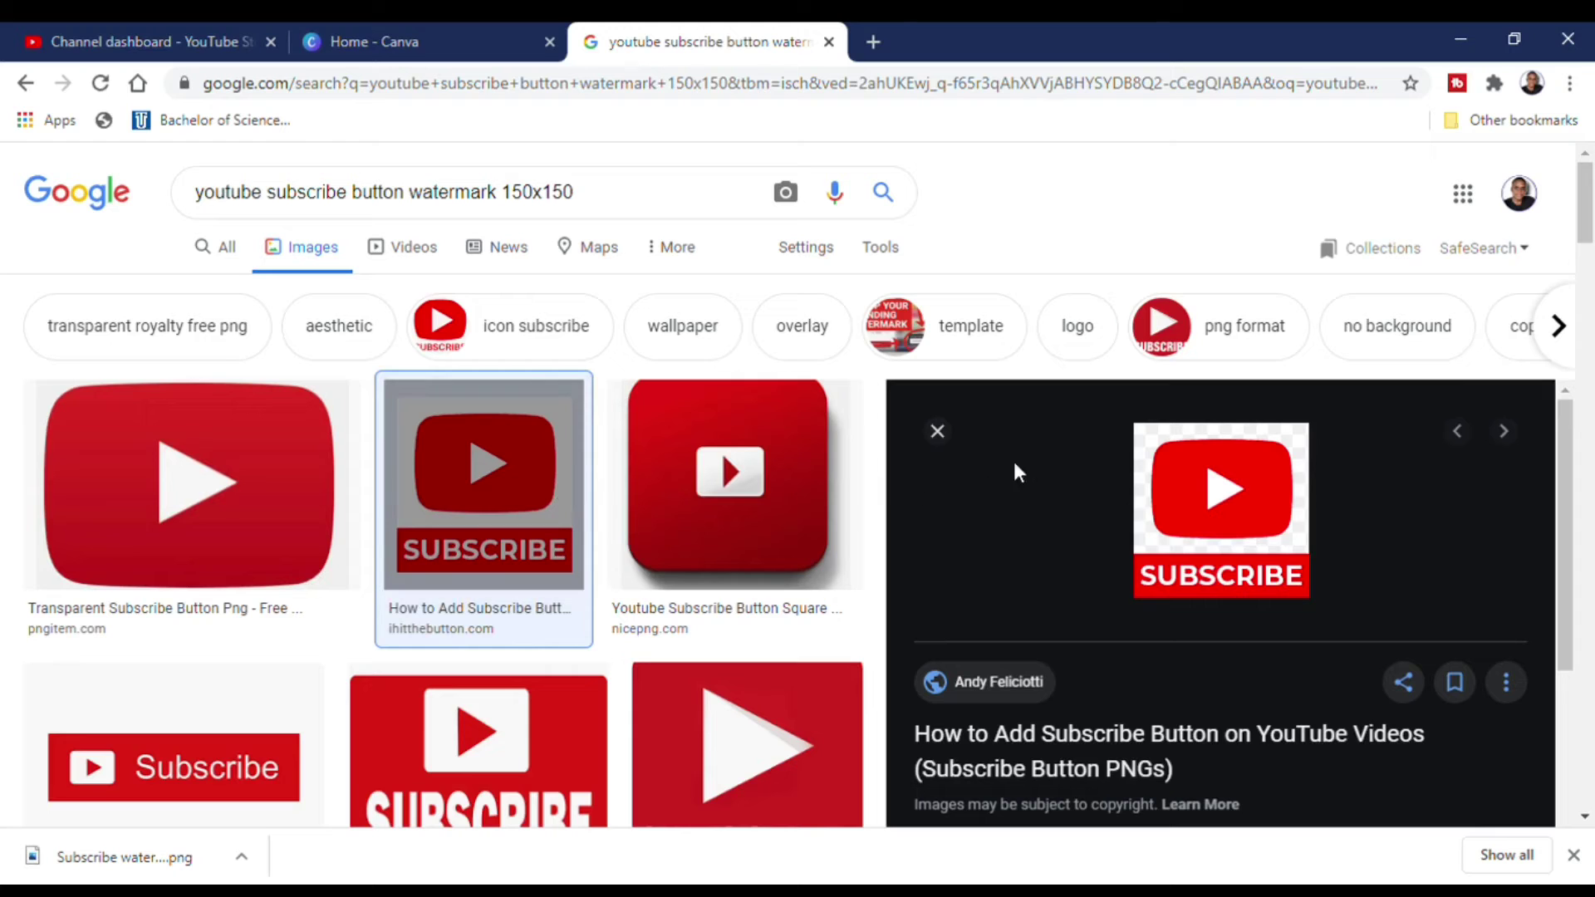
scroll(997, 674, "down", 3)
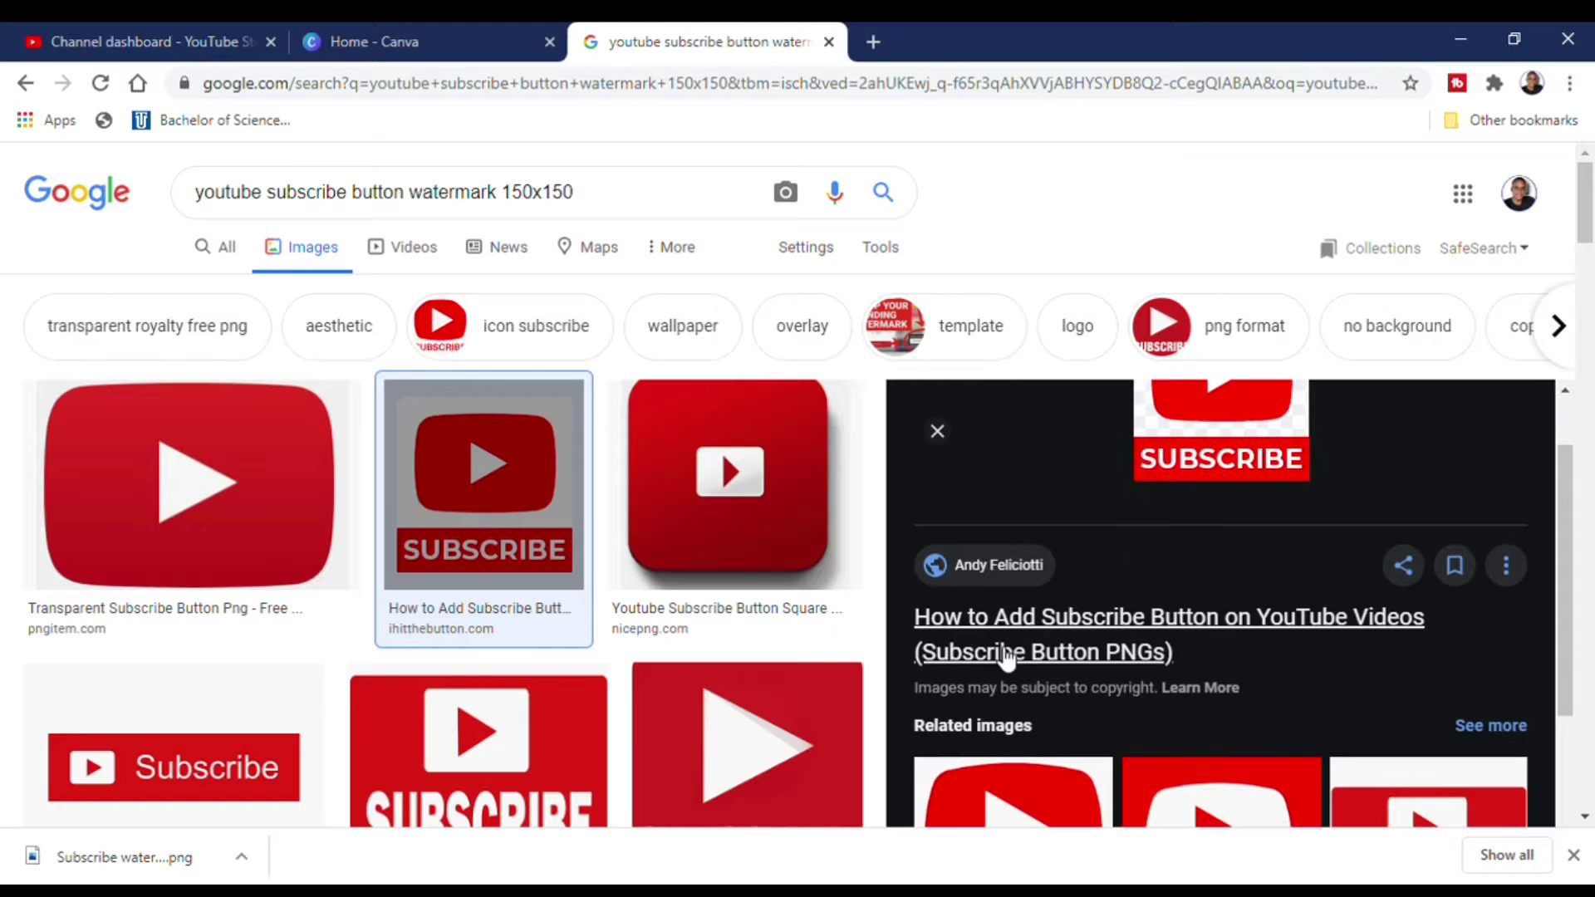
scroll(1004, 654, "down", 3)
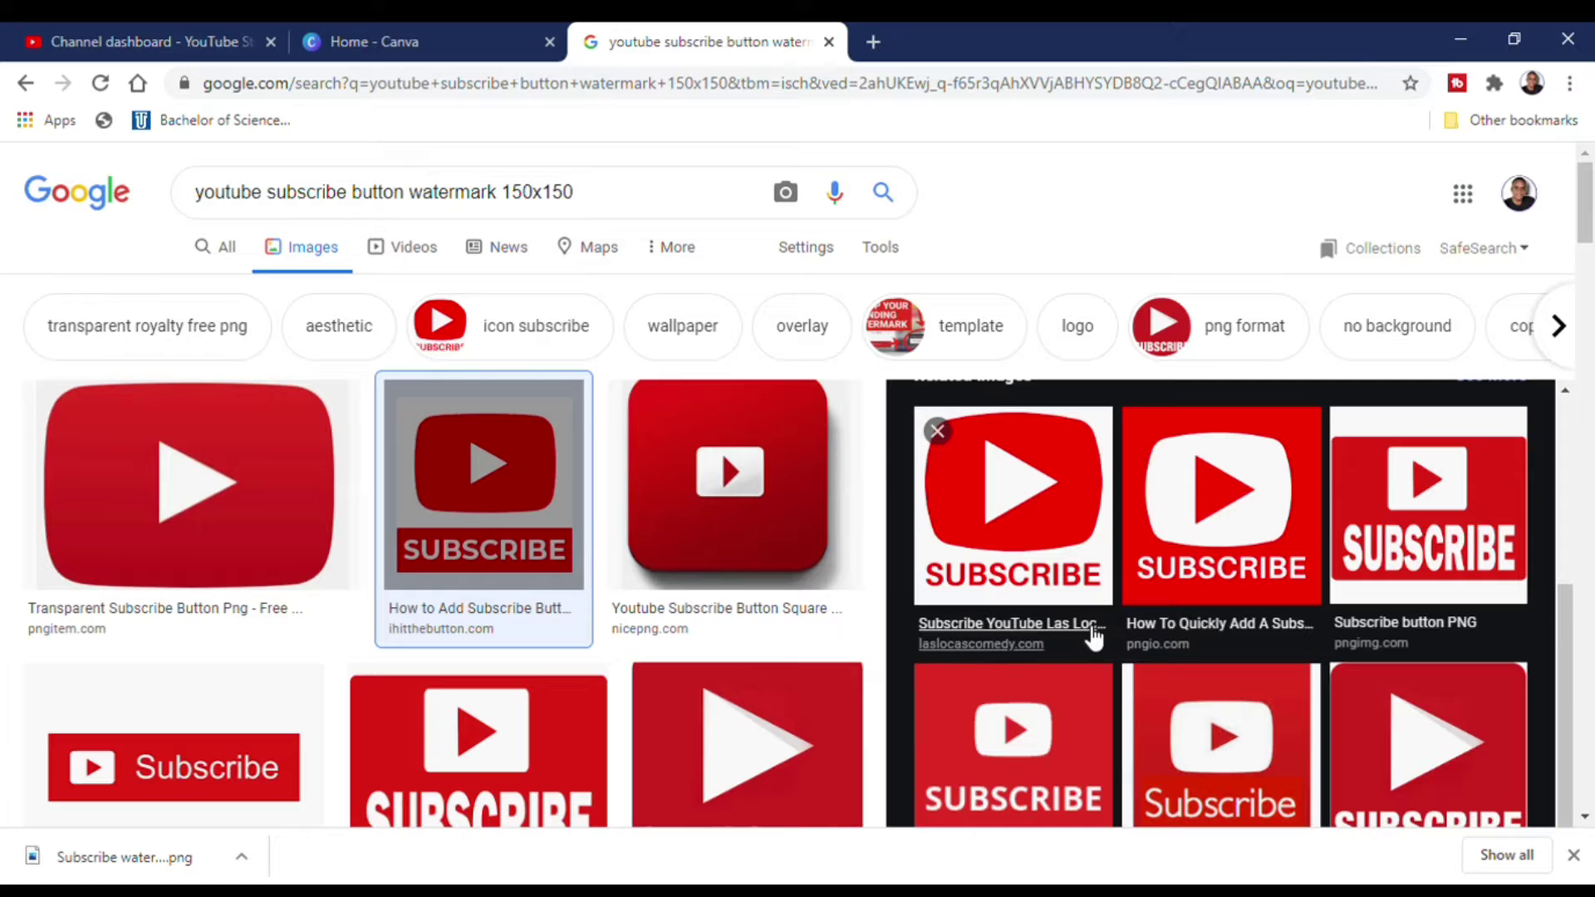
scroll(1093, 633, "up", 5)
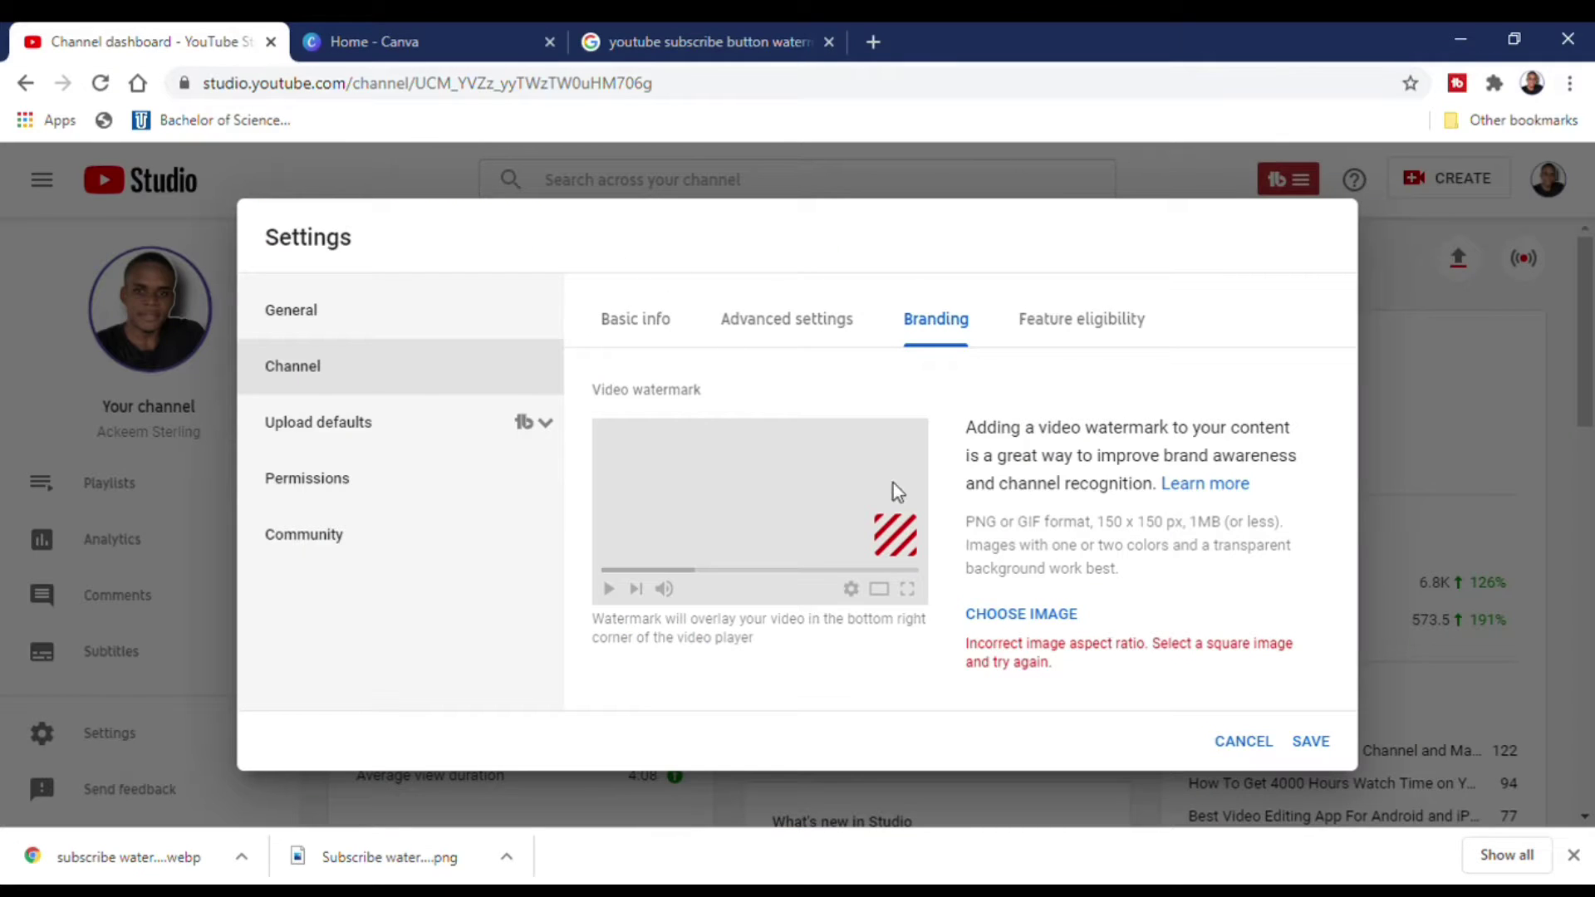
- Upload the subscribe-button image as the watermark, set to show for the entire video, and save
left_click(997, 620)
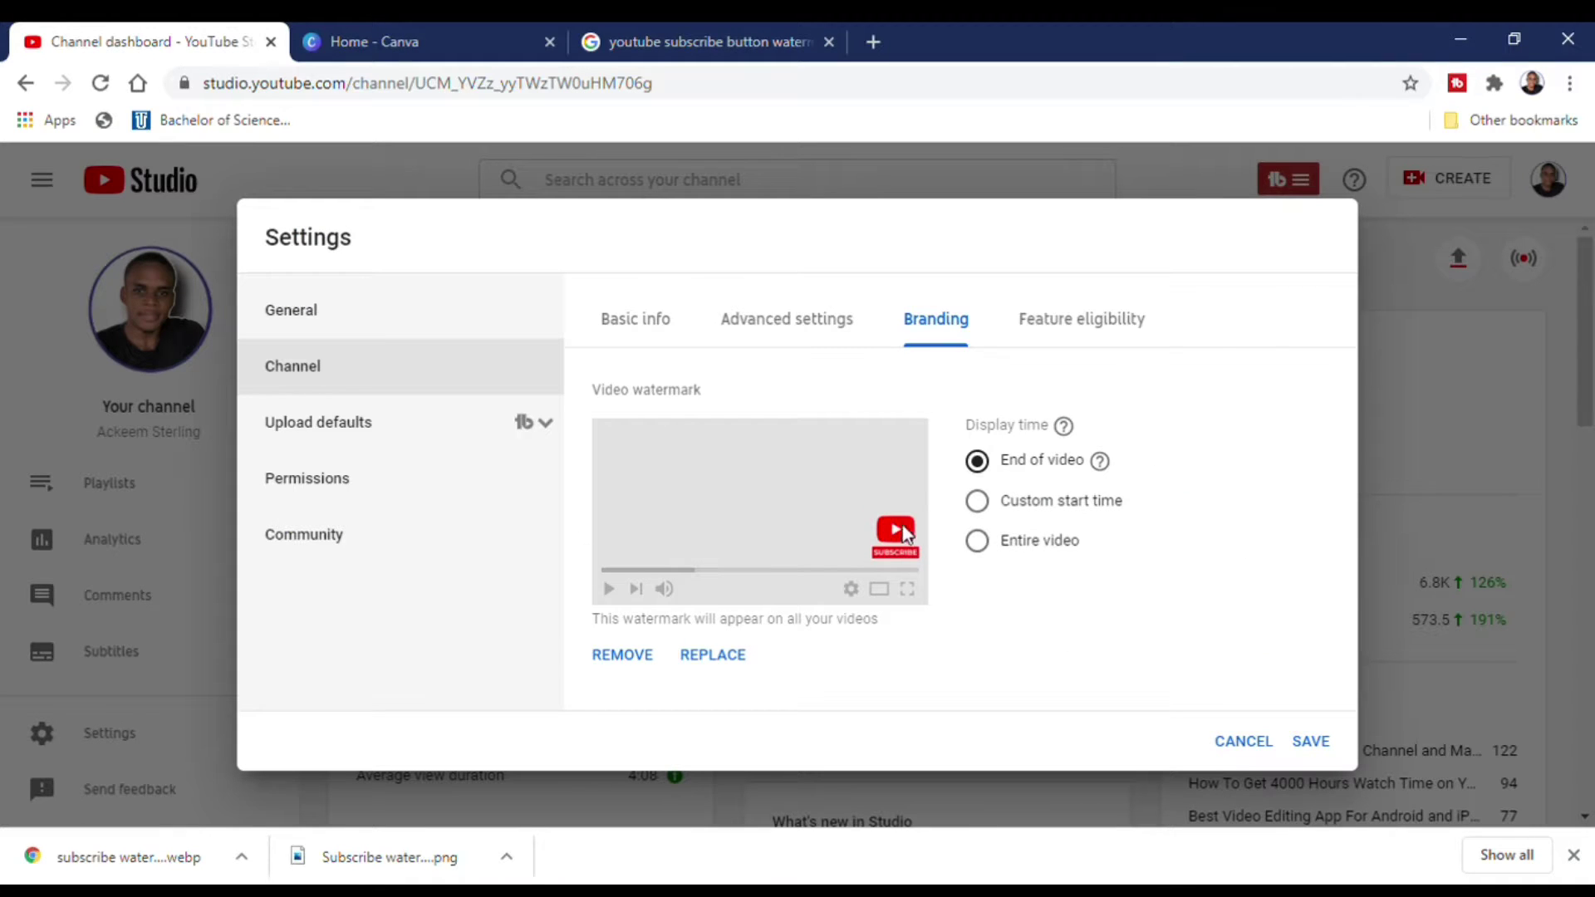
left_click(995, 508)
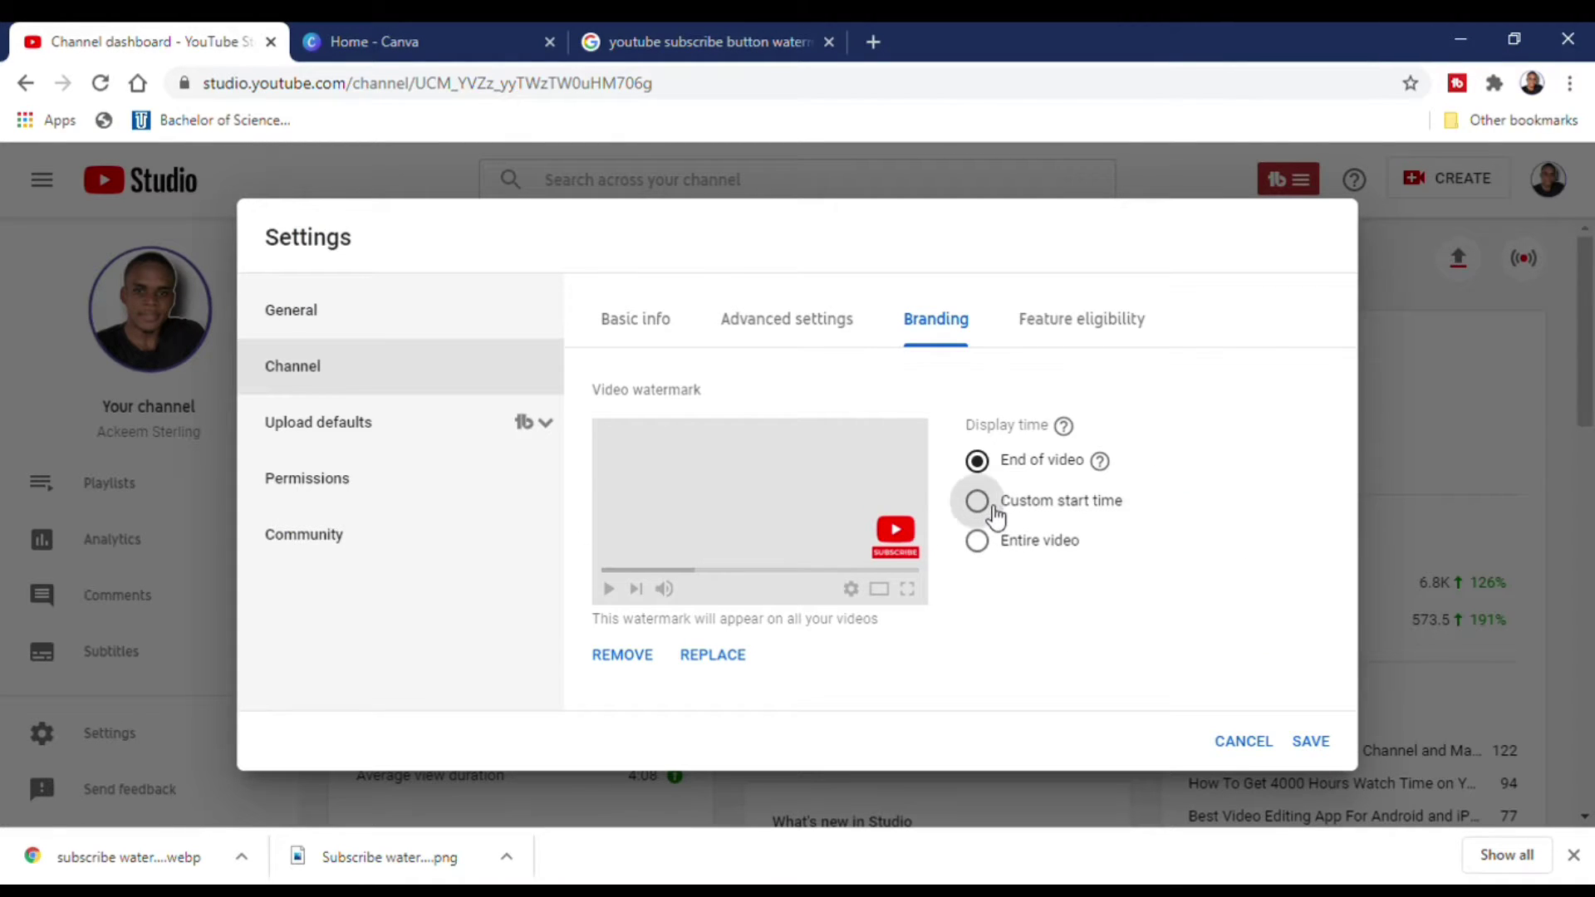
left_click(978, 591)
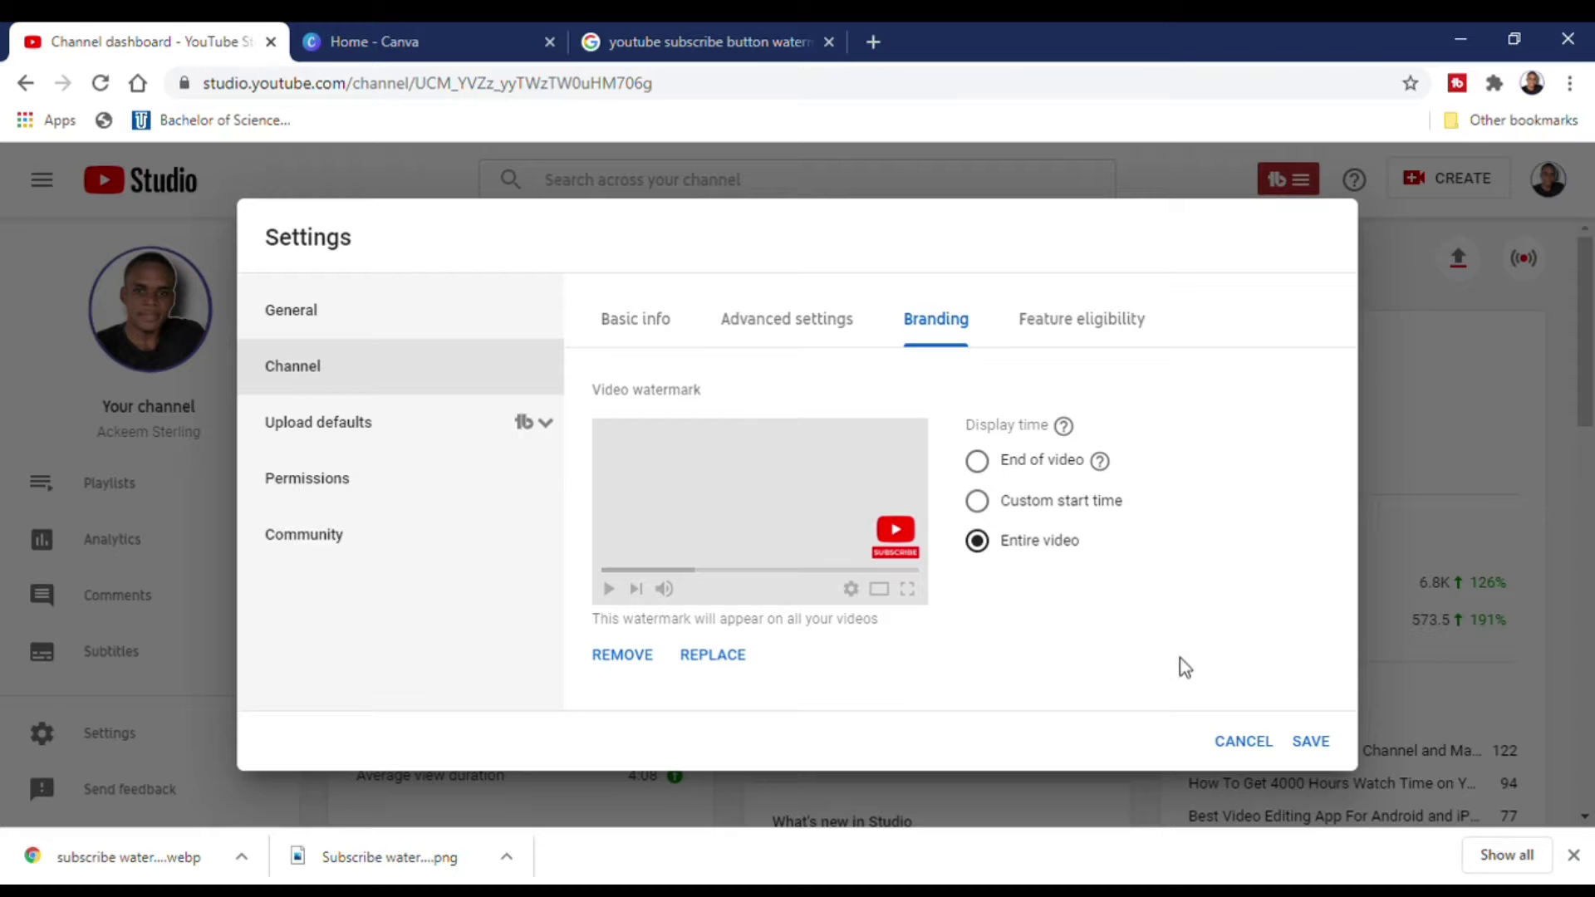
left_click(1311, 742)
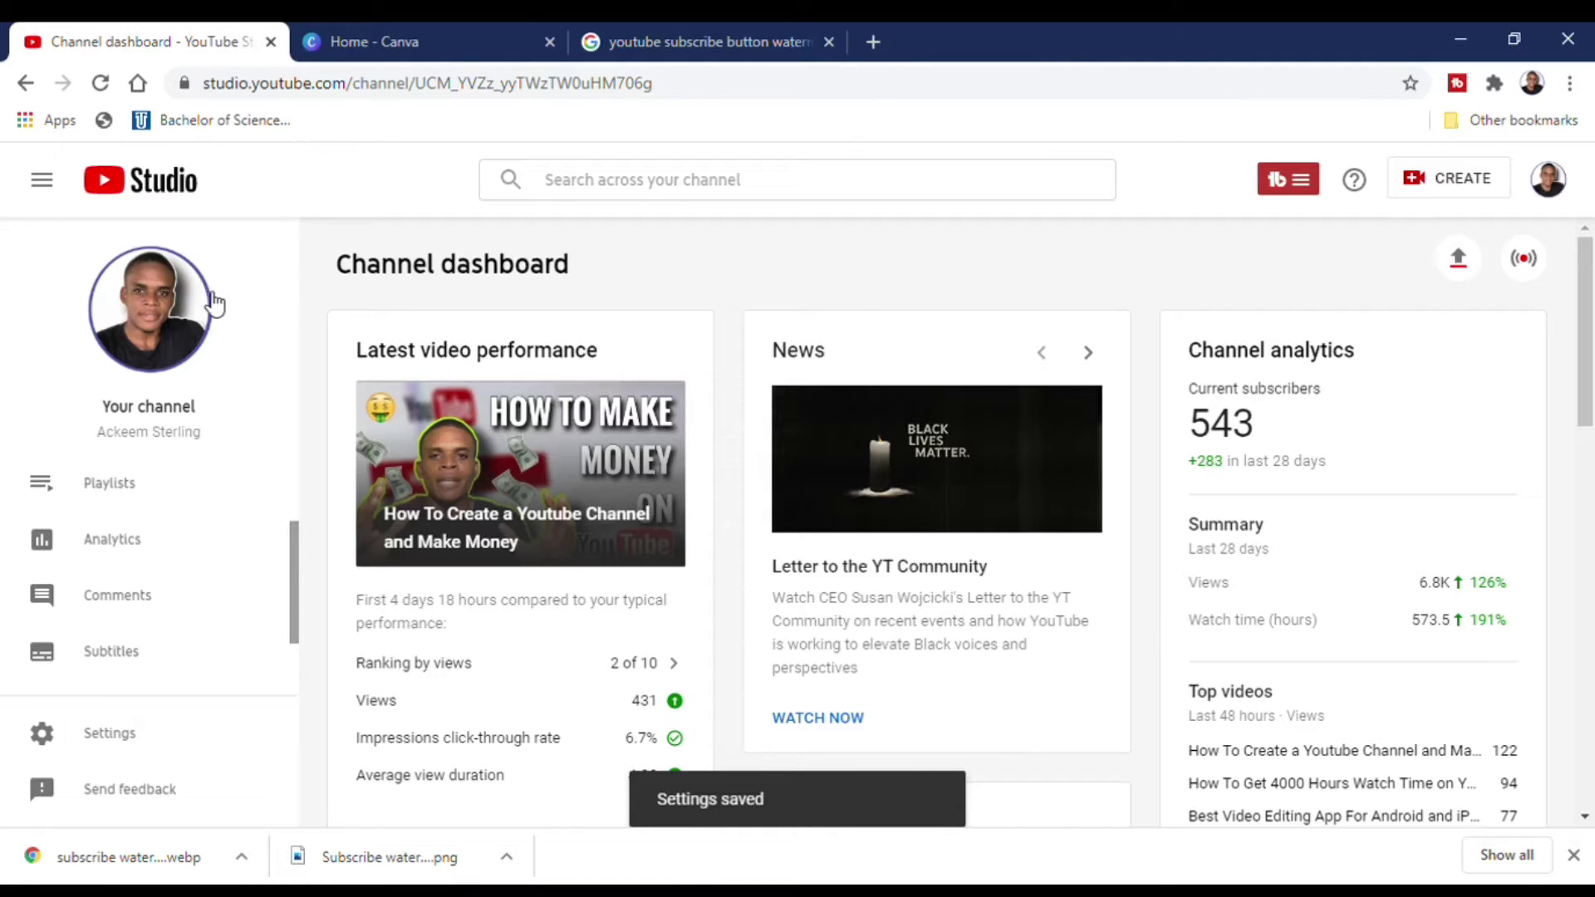
- View the channel on YouTube, open its newest upload, then move to the Canva home tab
left_click(150, 311)
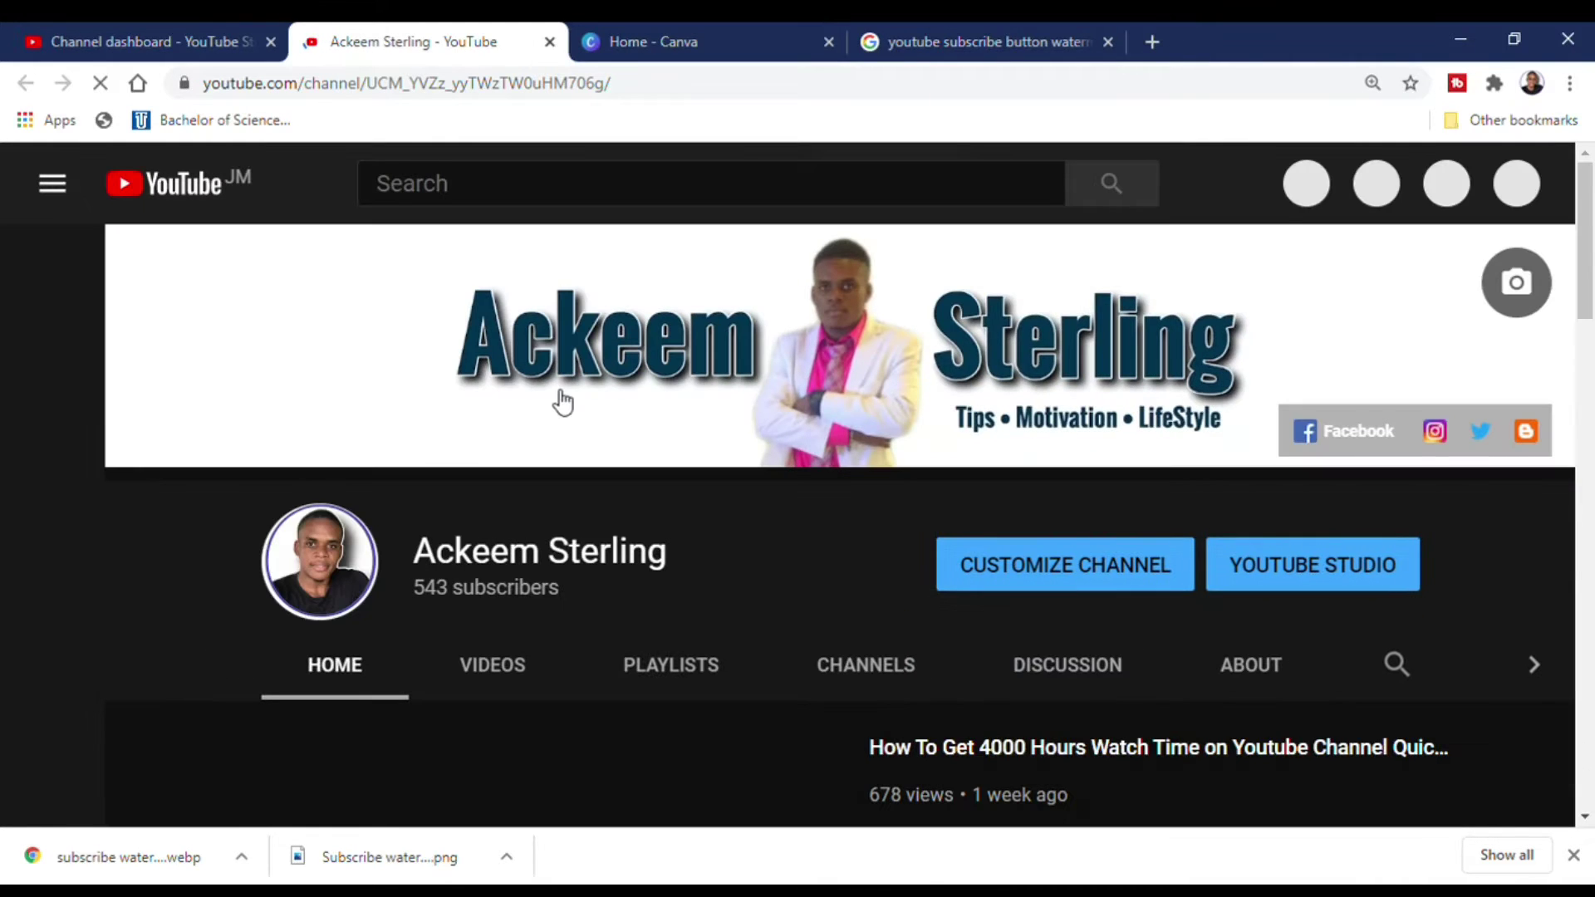
scroll(598, 730, "down", 3)
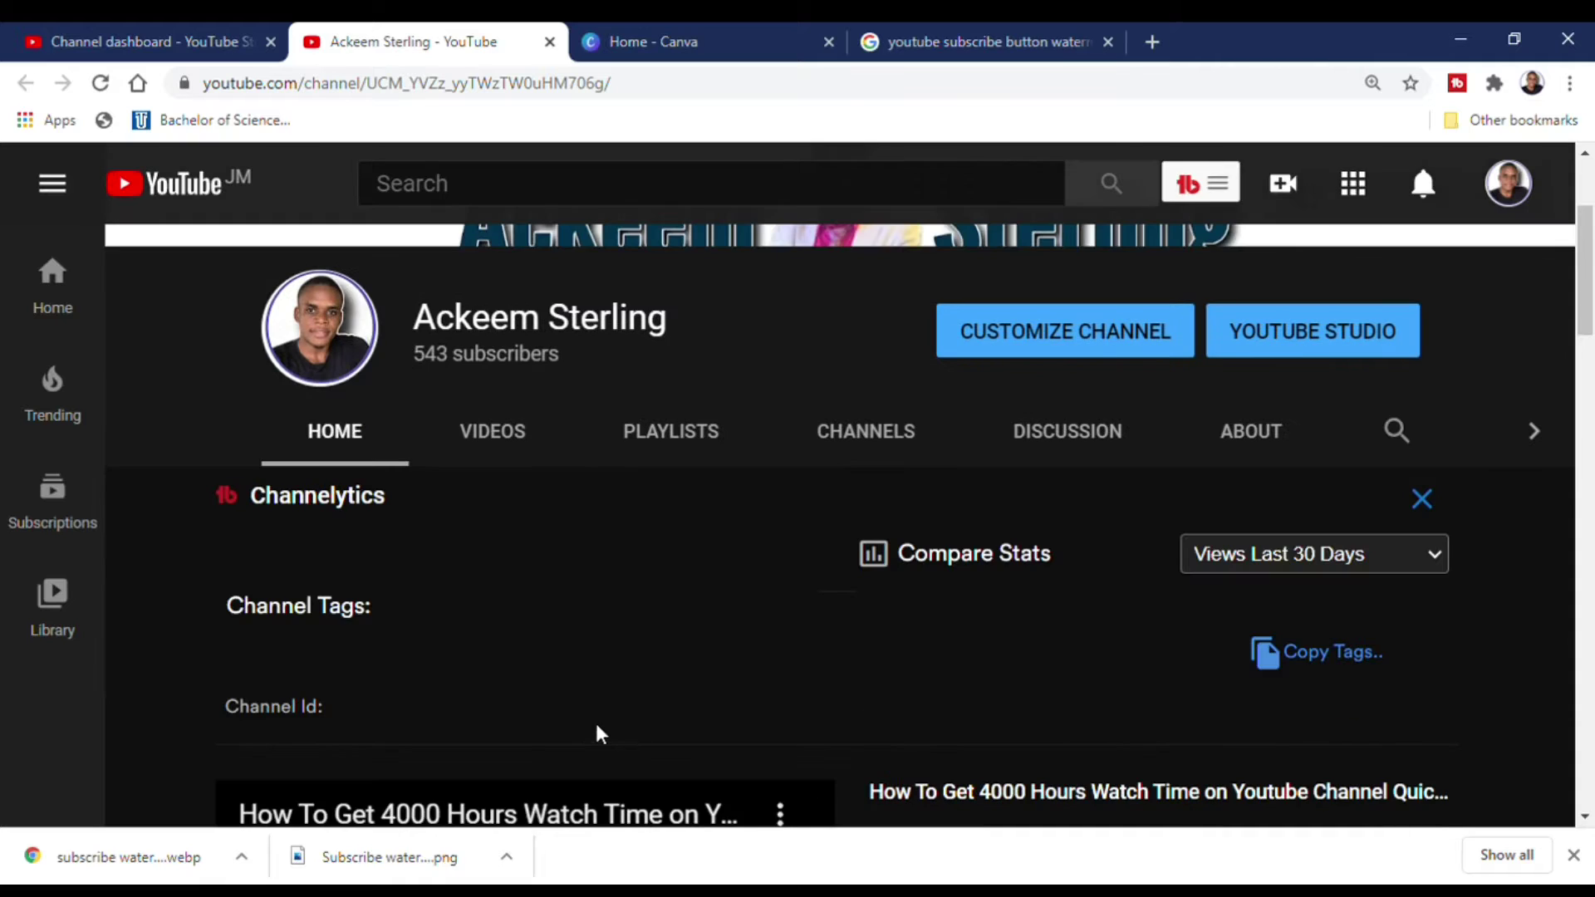
scroll(574, 674, "down", 3)
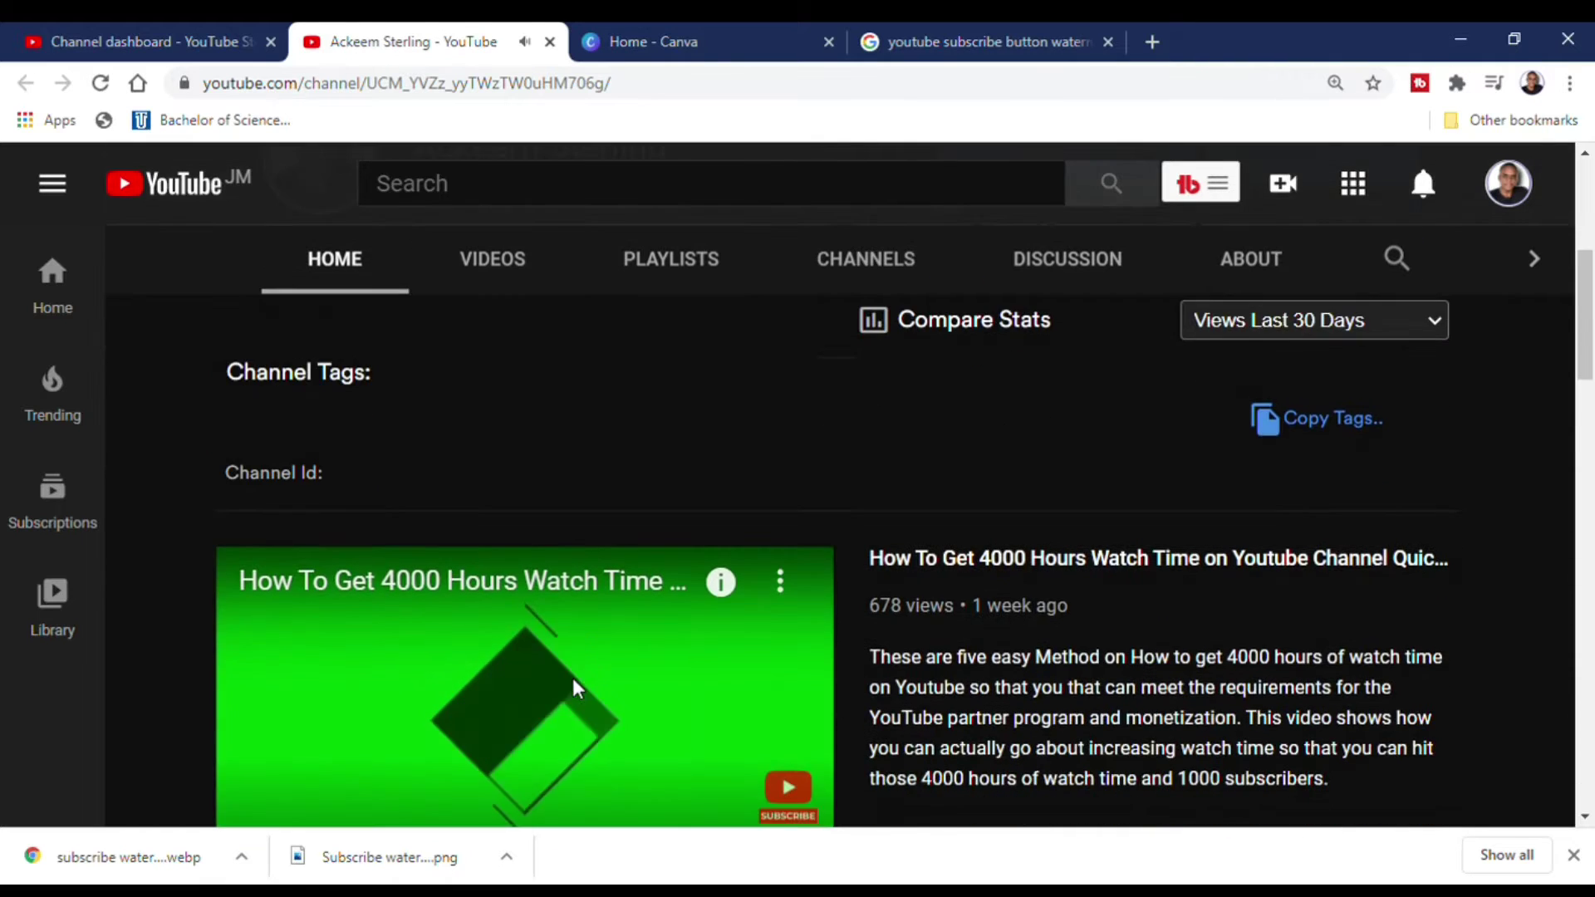
scroll(571, 678, "down", 5)
scroll(518, 480, "up", 3)
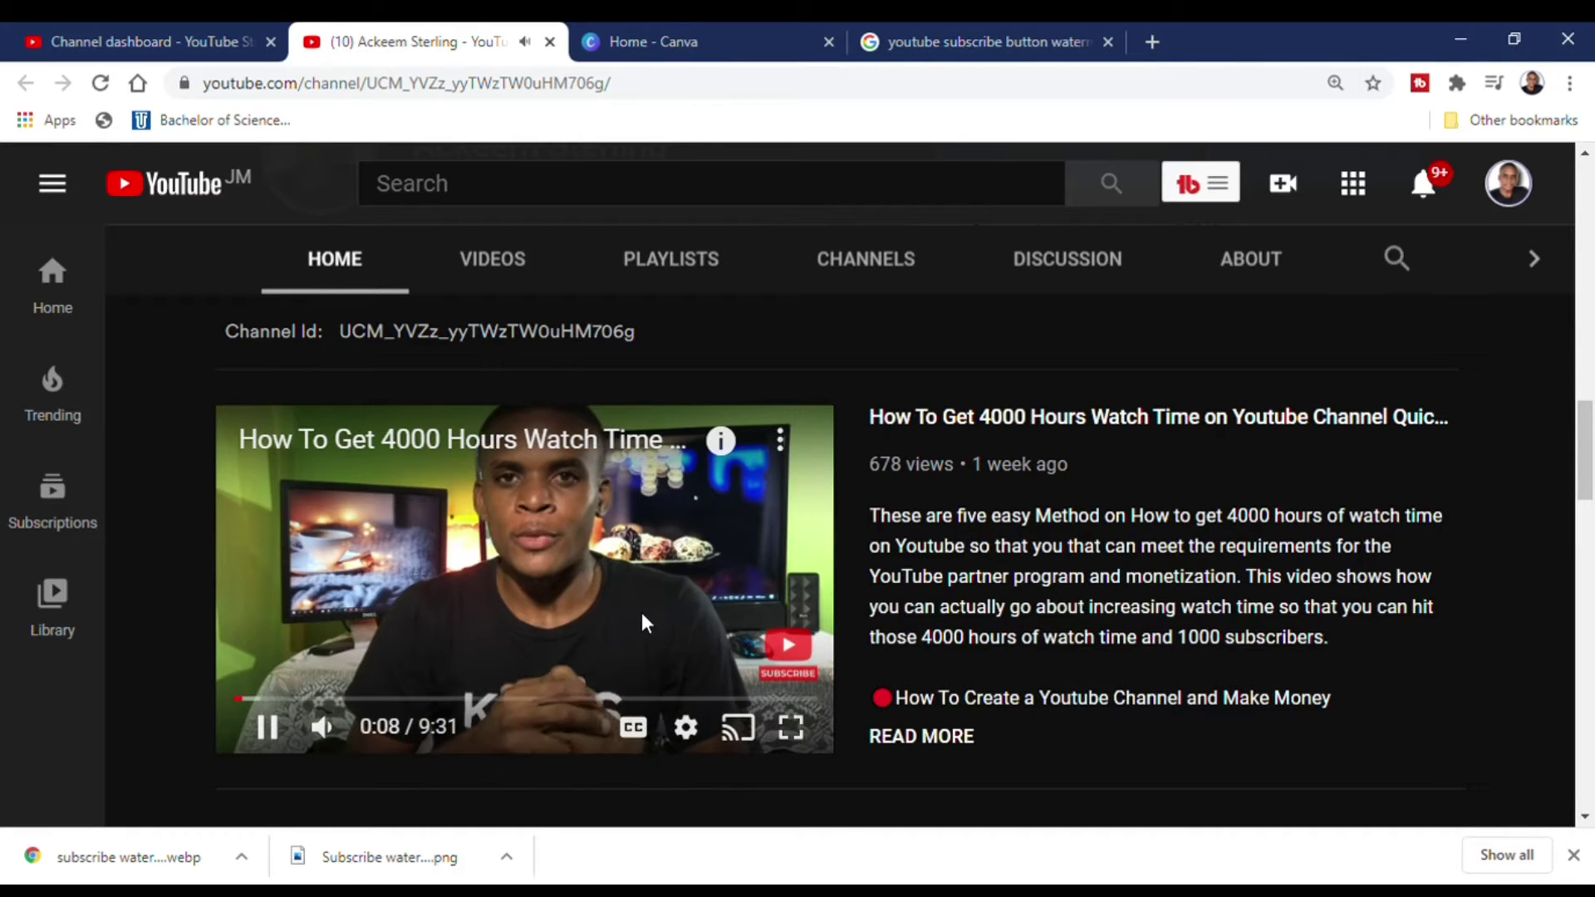
scroll(610, 595, "down", 4)
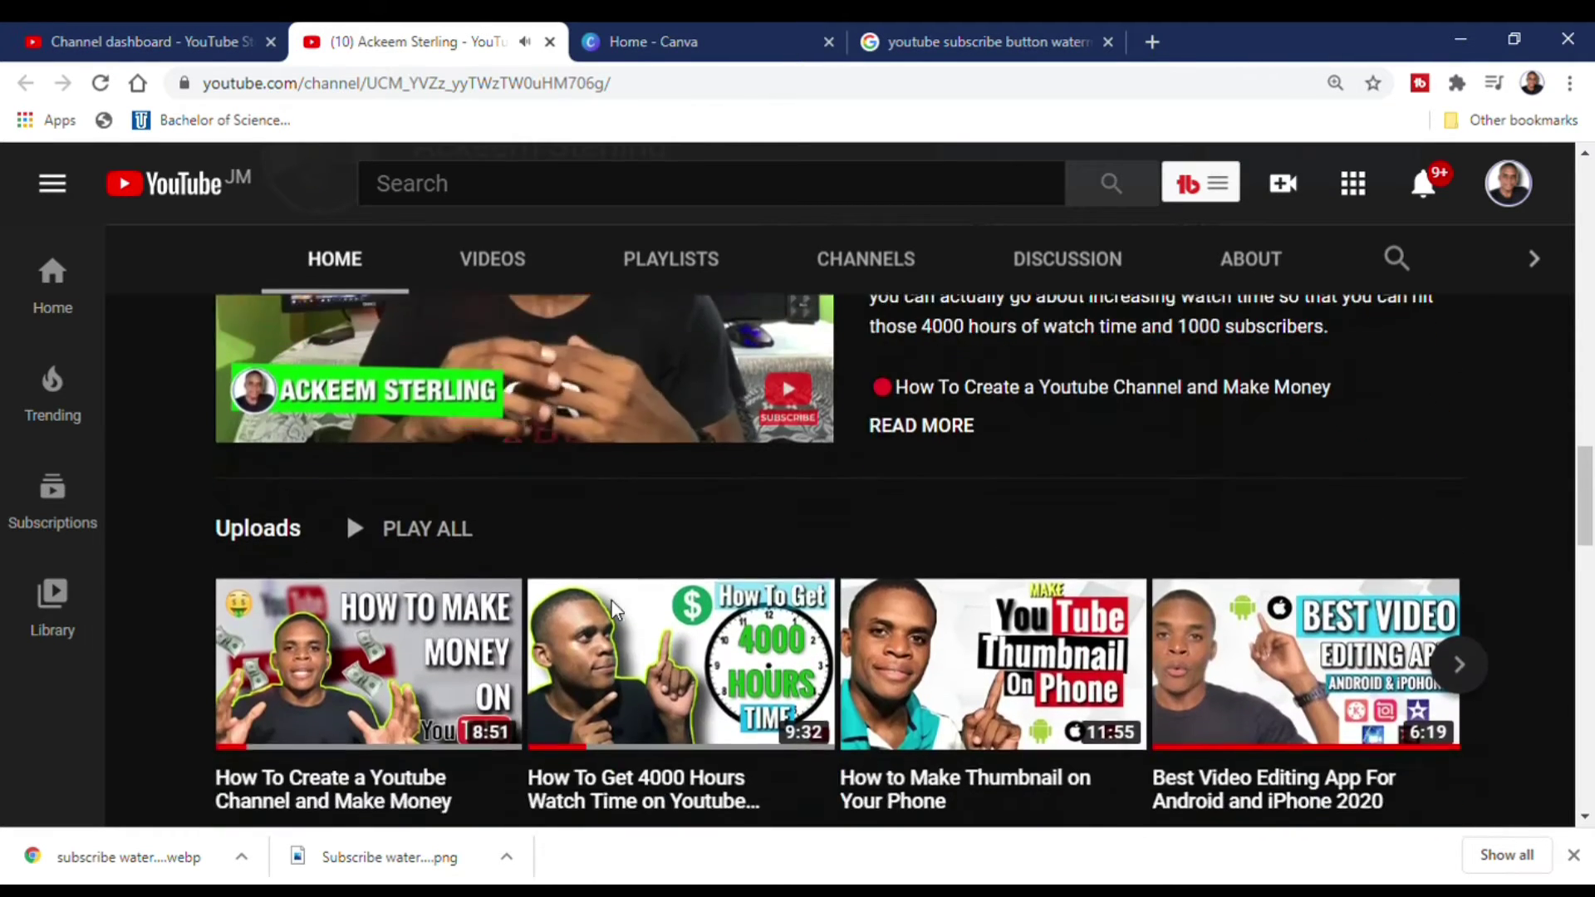
scroll(611, 600, "down", 2)
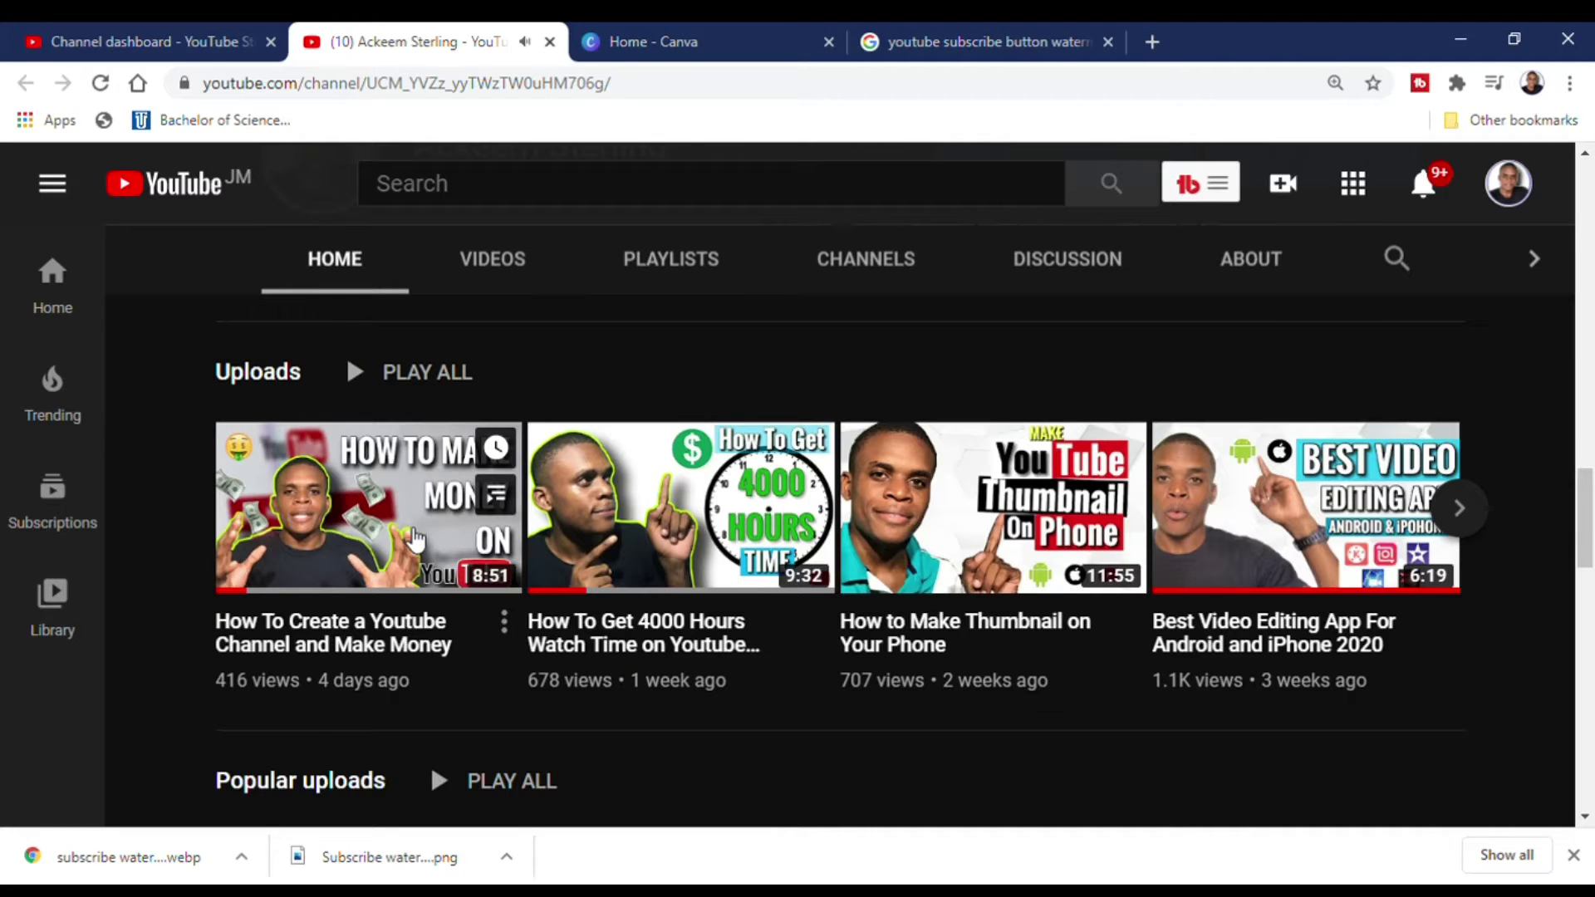
left_click(415, 540)
left_click(667, 49)
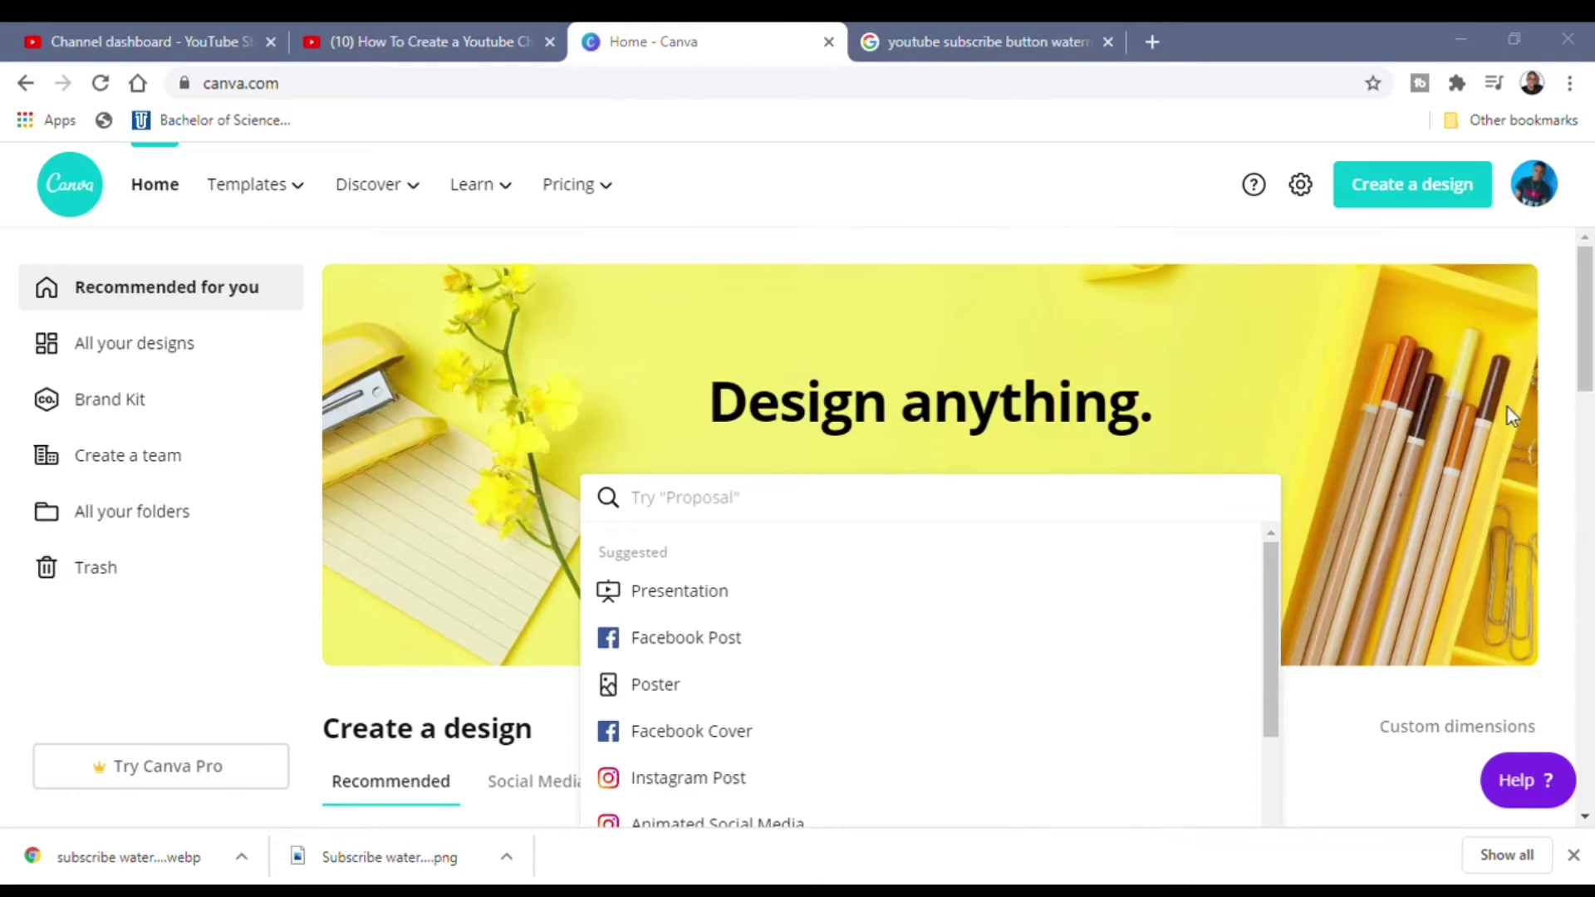
- Create a Canva design with custom dimensions of 150 × 150 px
left_click(1004, 231)
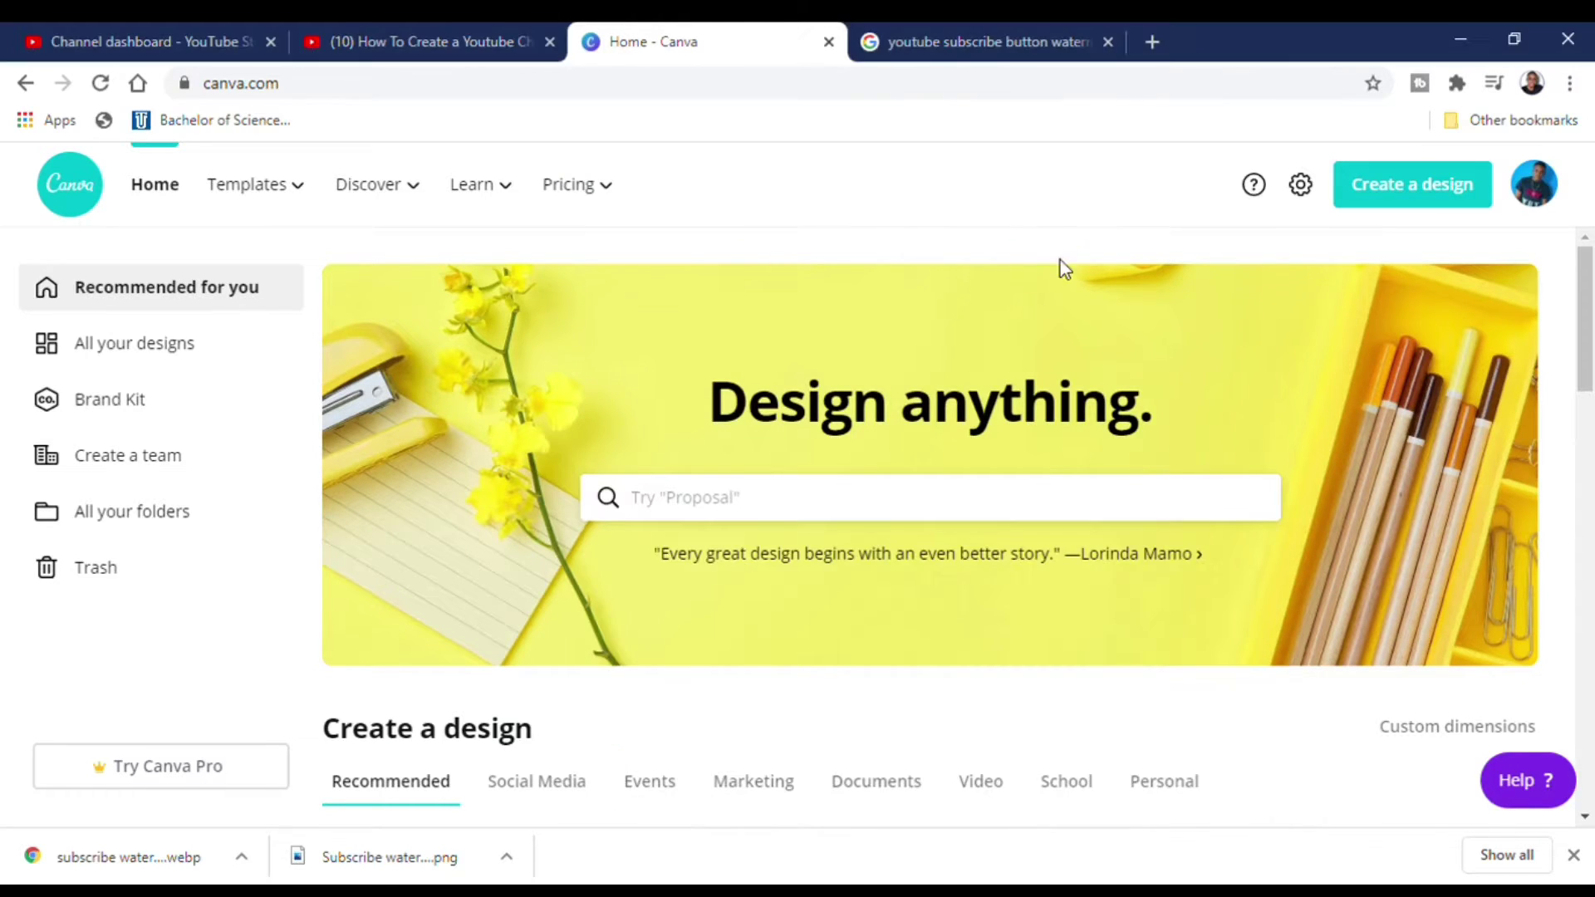
left_click_drag(1578, 320, 1590, 435)
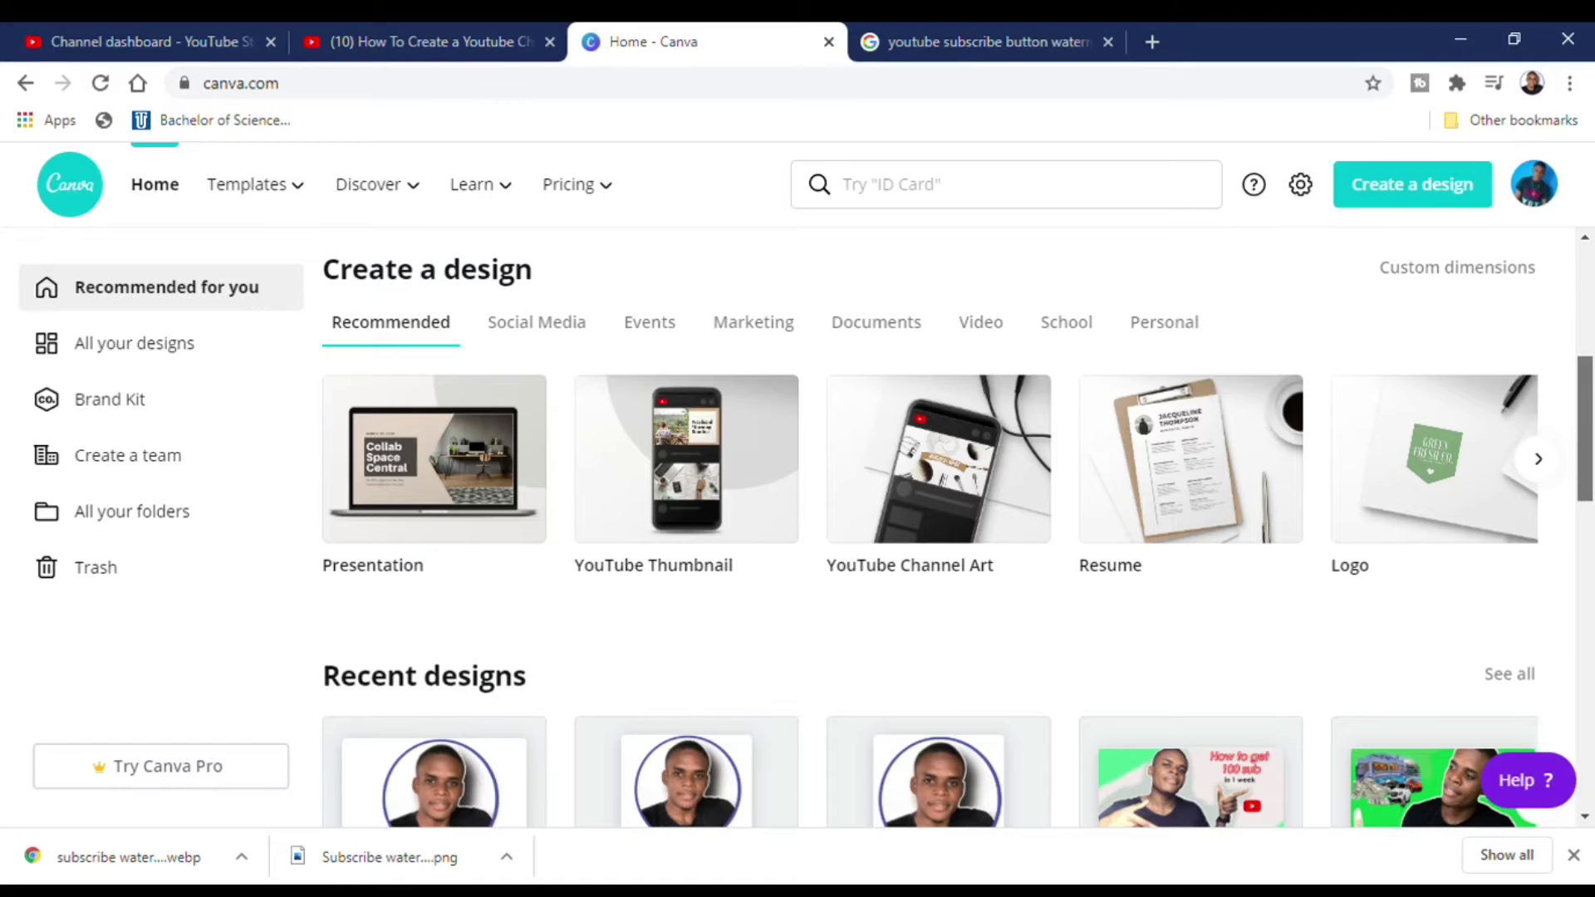
scroll(1549, 296, "up", 3)
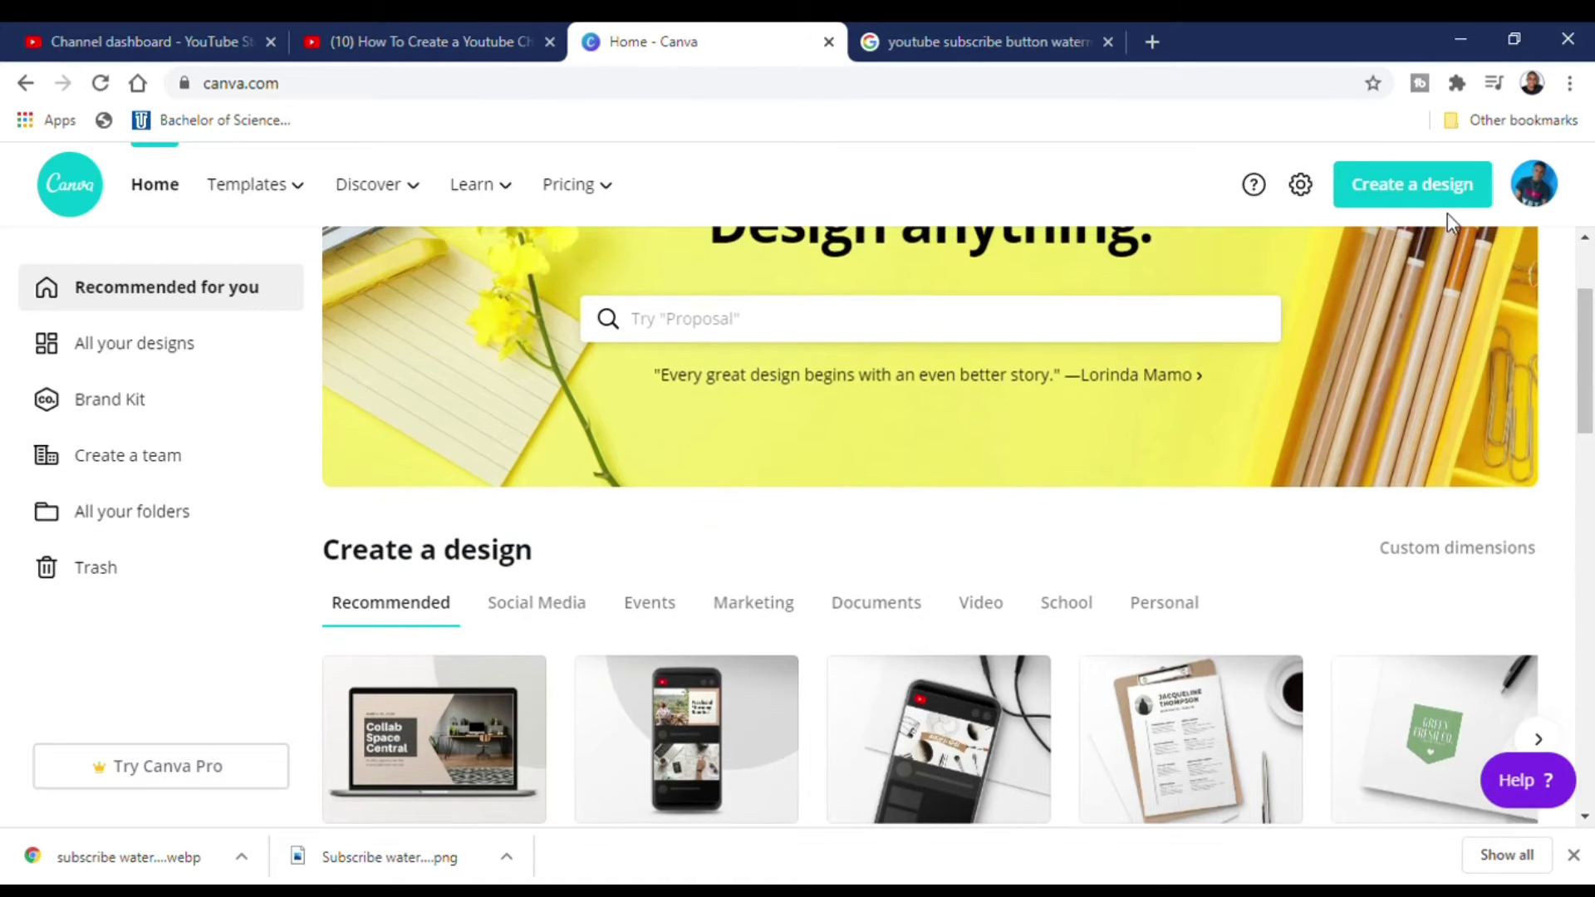
left_click(1444, 204)
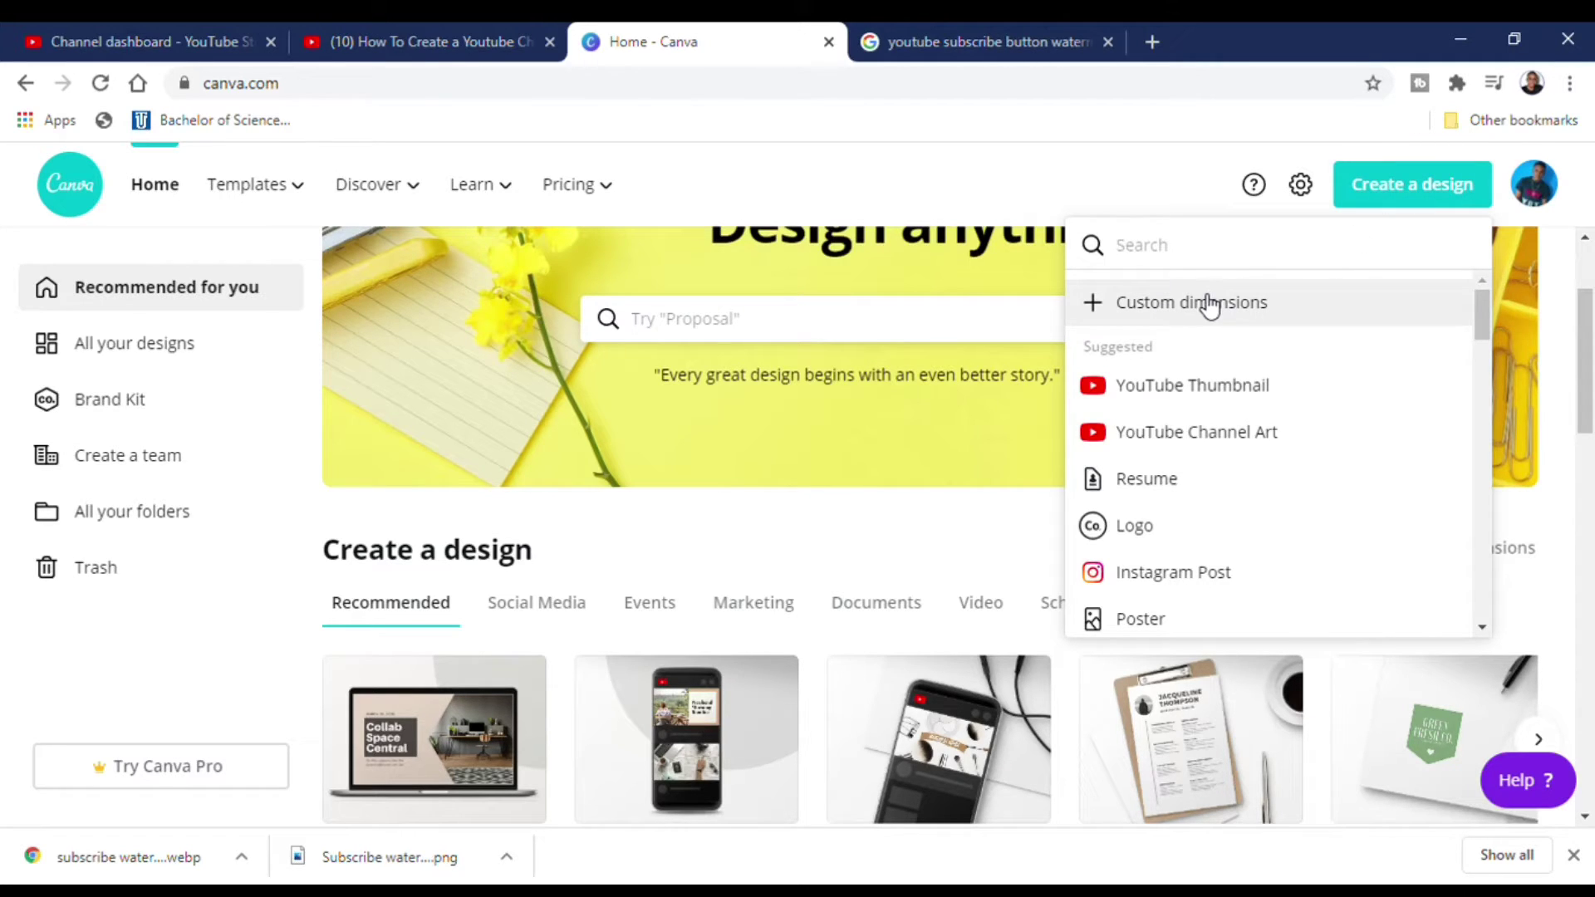
left_click(1201, 318)
type("150")
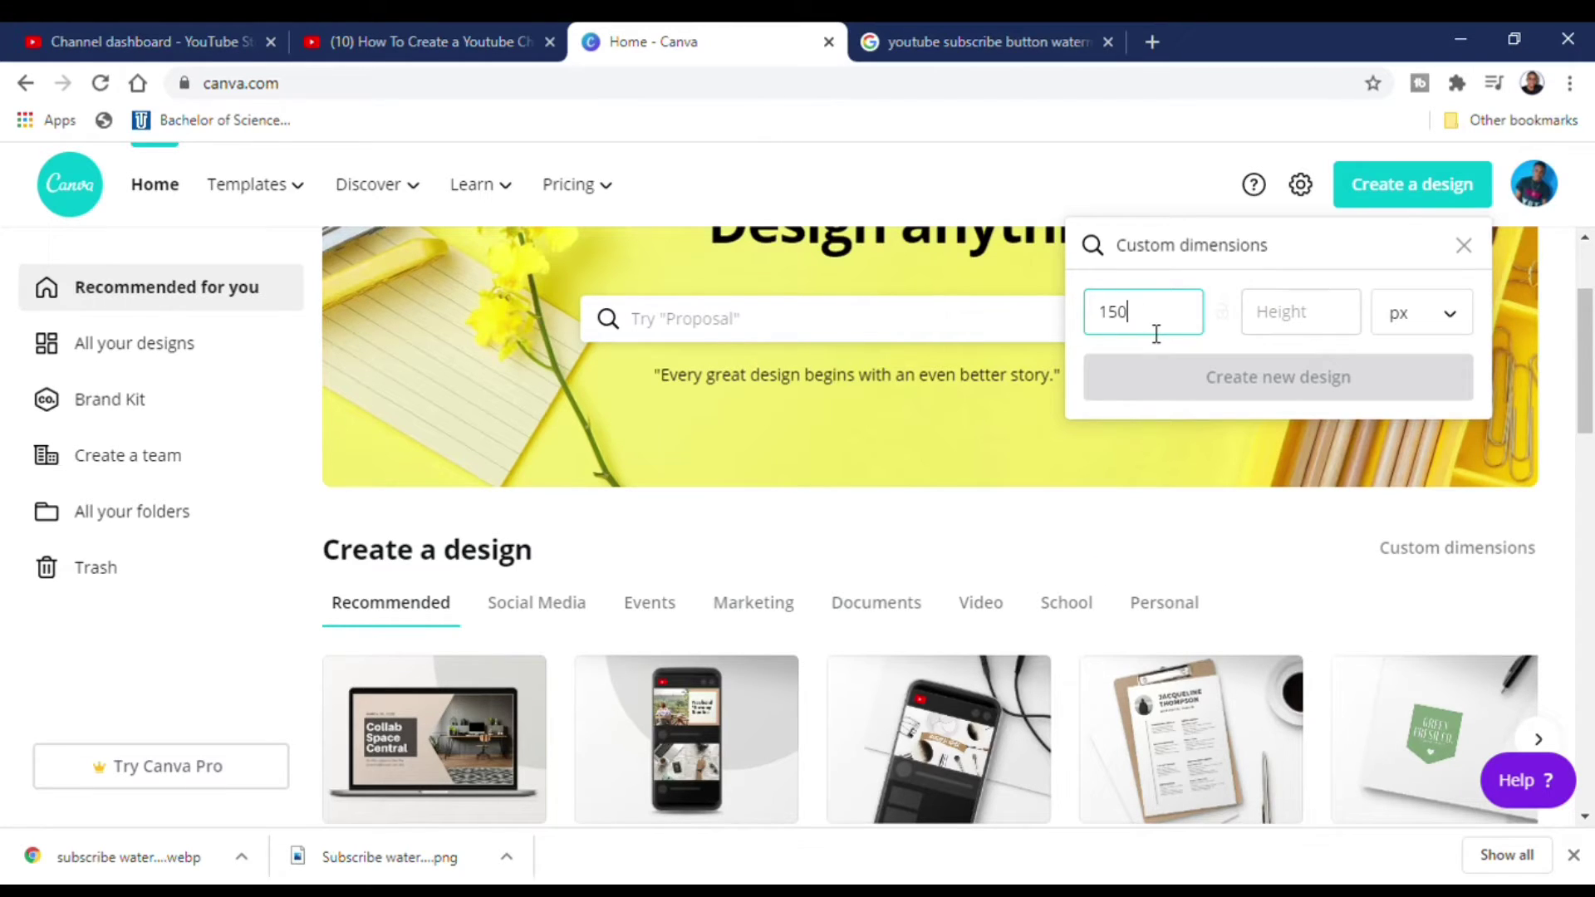
left_click(1290, 325)
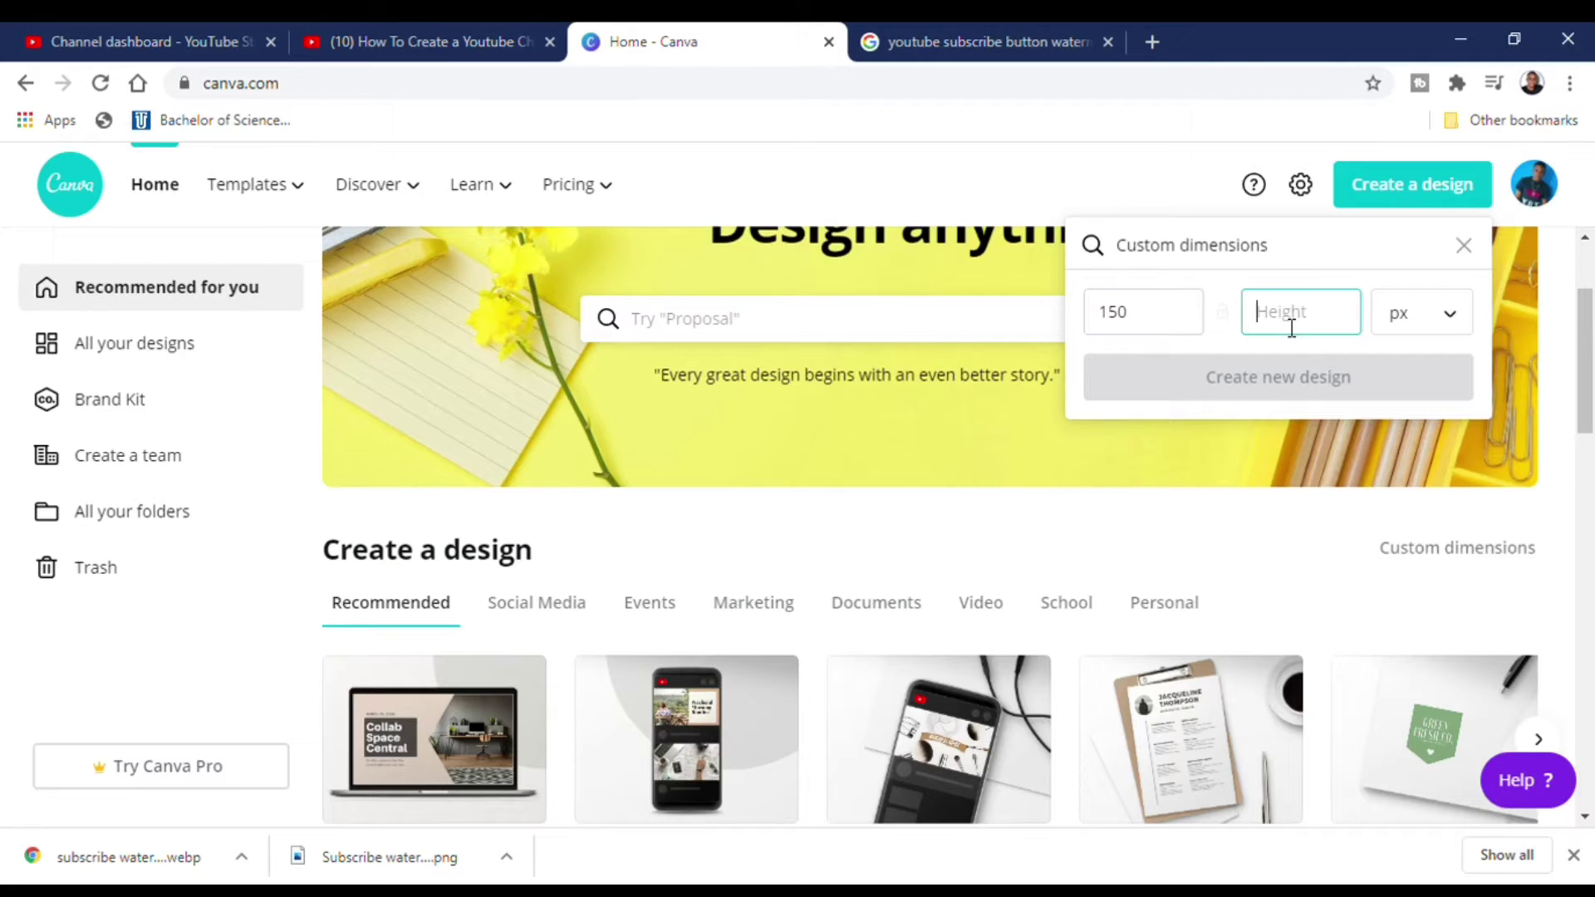
type("150")
left_click(1283, 377)
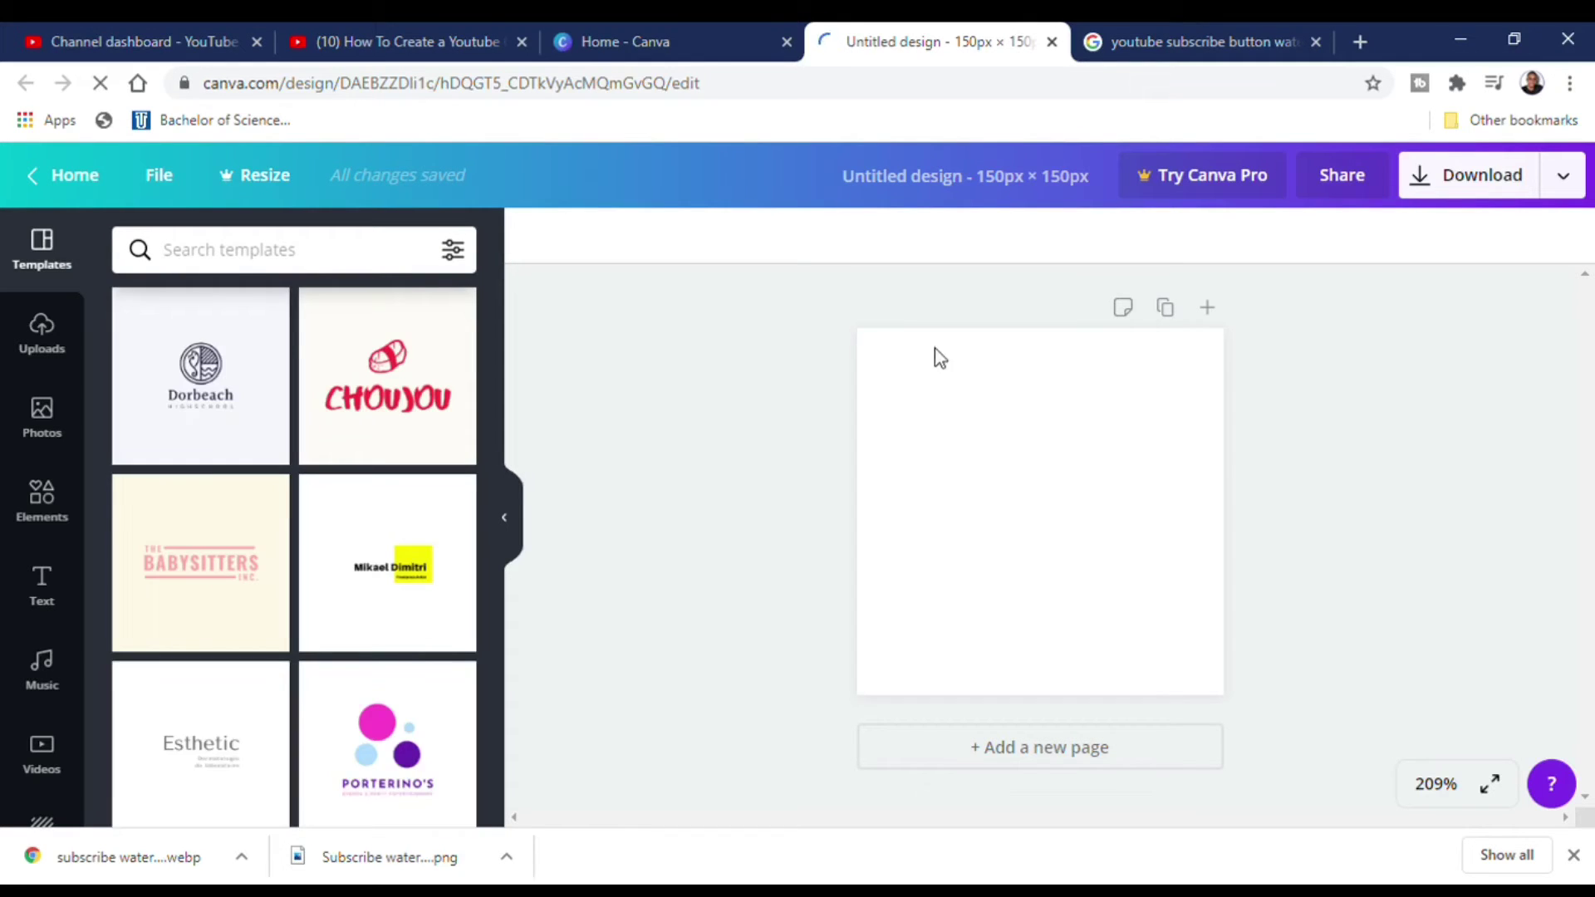
- Add the circular profile photo from Uploads and drag its corners out to fill the 150 × 150 canvas
left_click(35, 349)
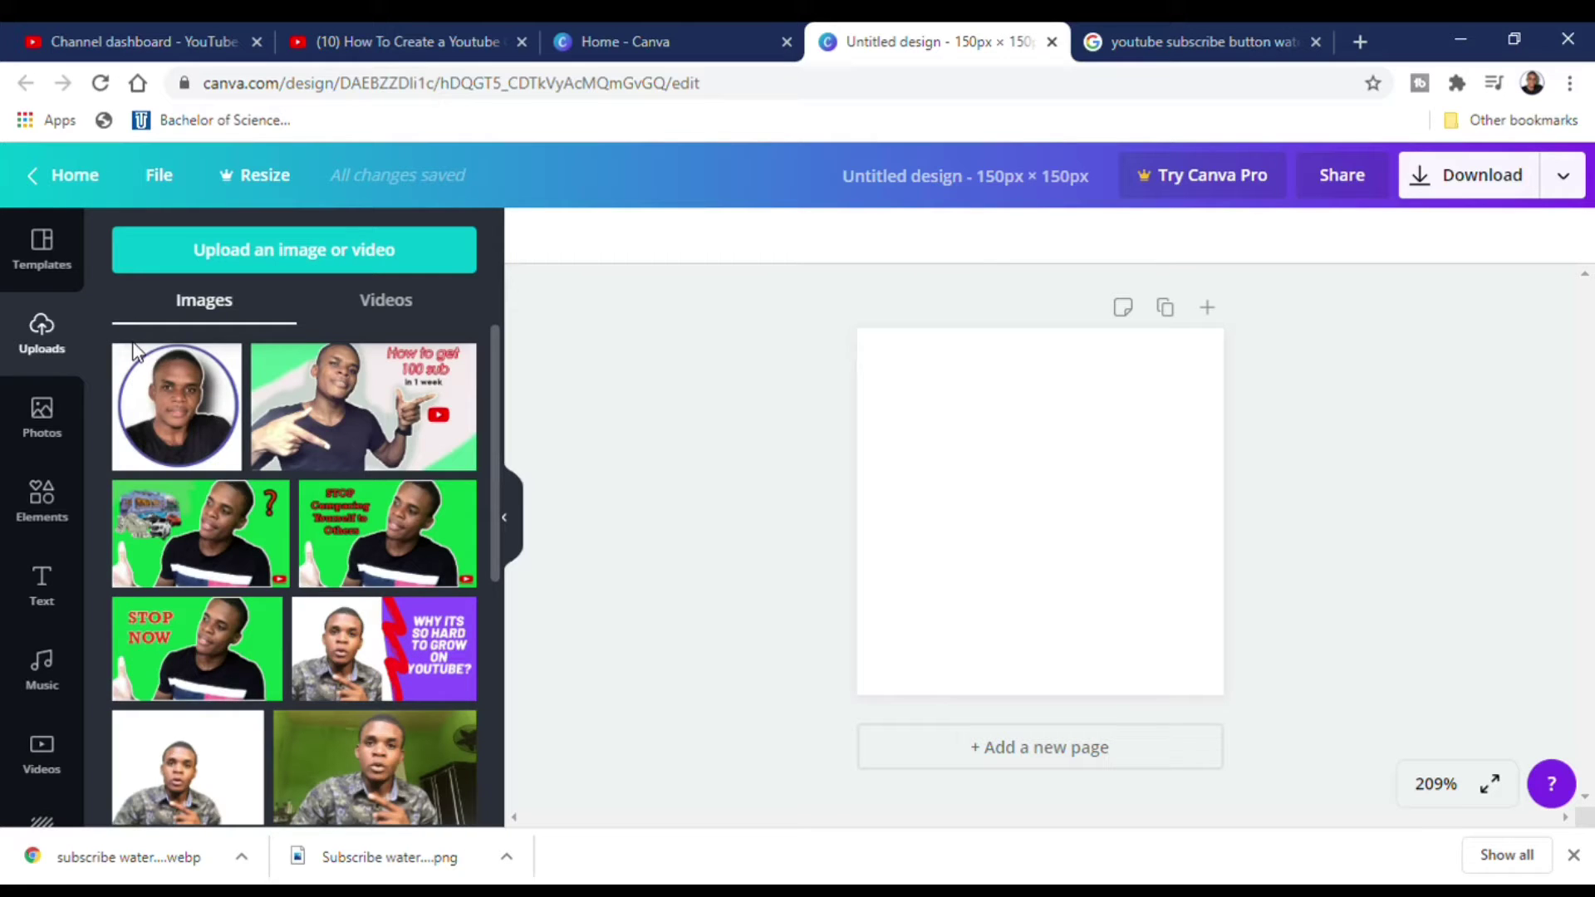
left_click(203, 426)
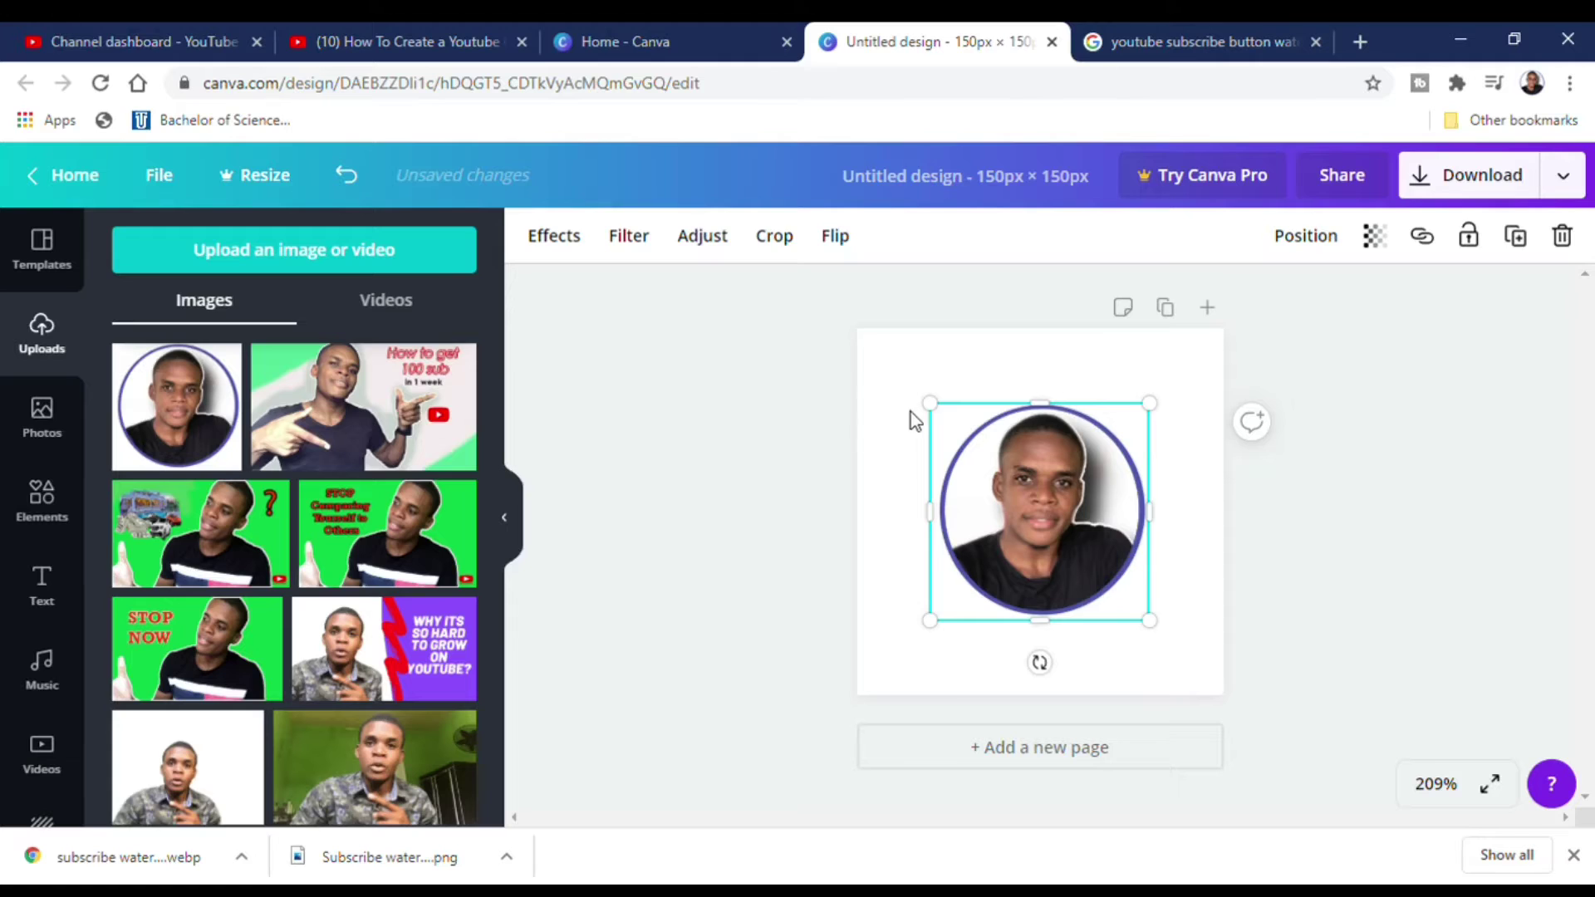
left_click_drag(940, 413, 869, 347)
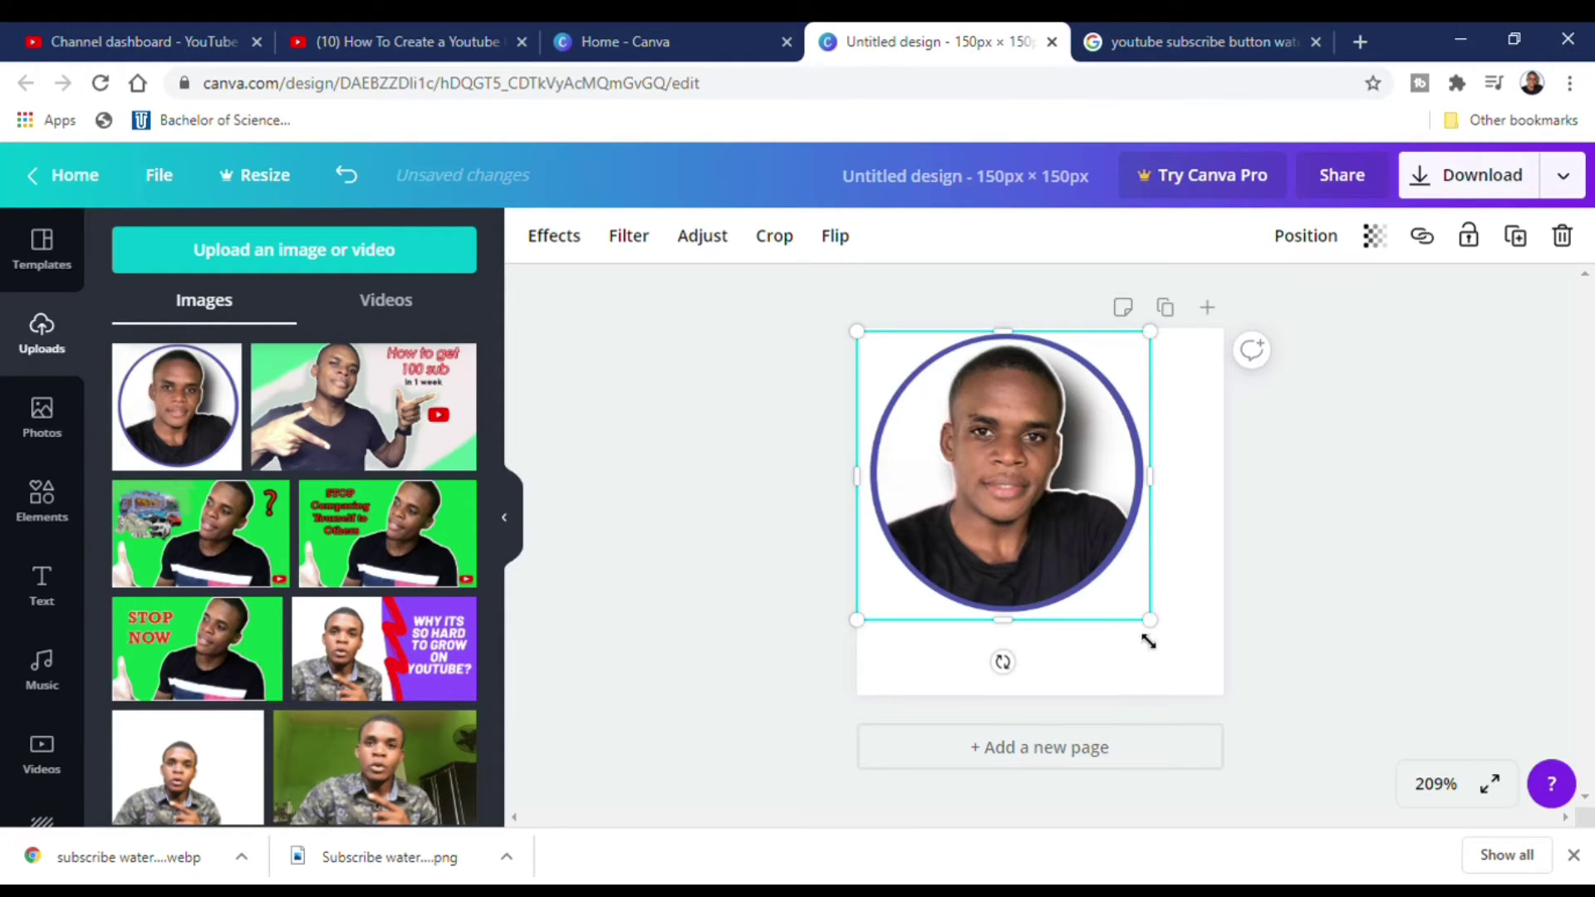
left_click_drag(1161, 634, 1260, 676)
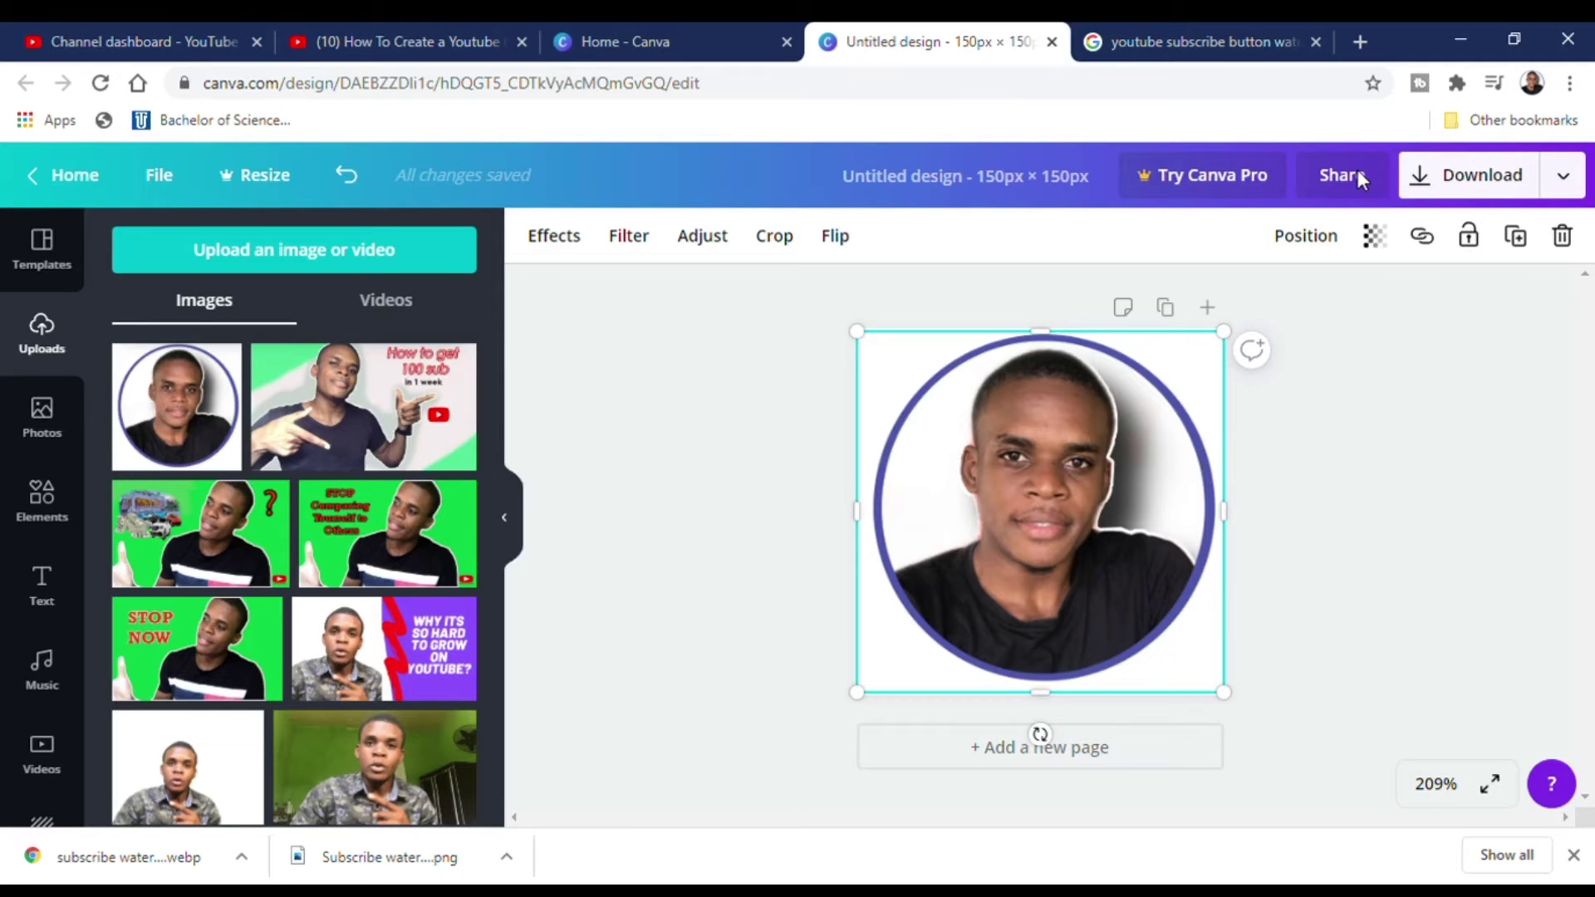
- Download the Canva design as a PNG and return to the YouTube Studio channel dashboard
left_click(1578, 181)
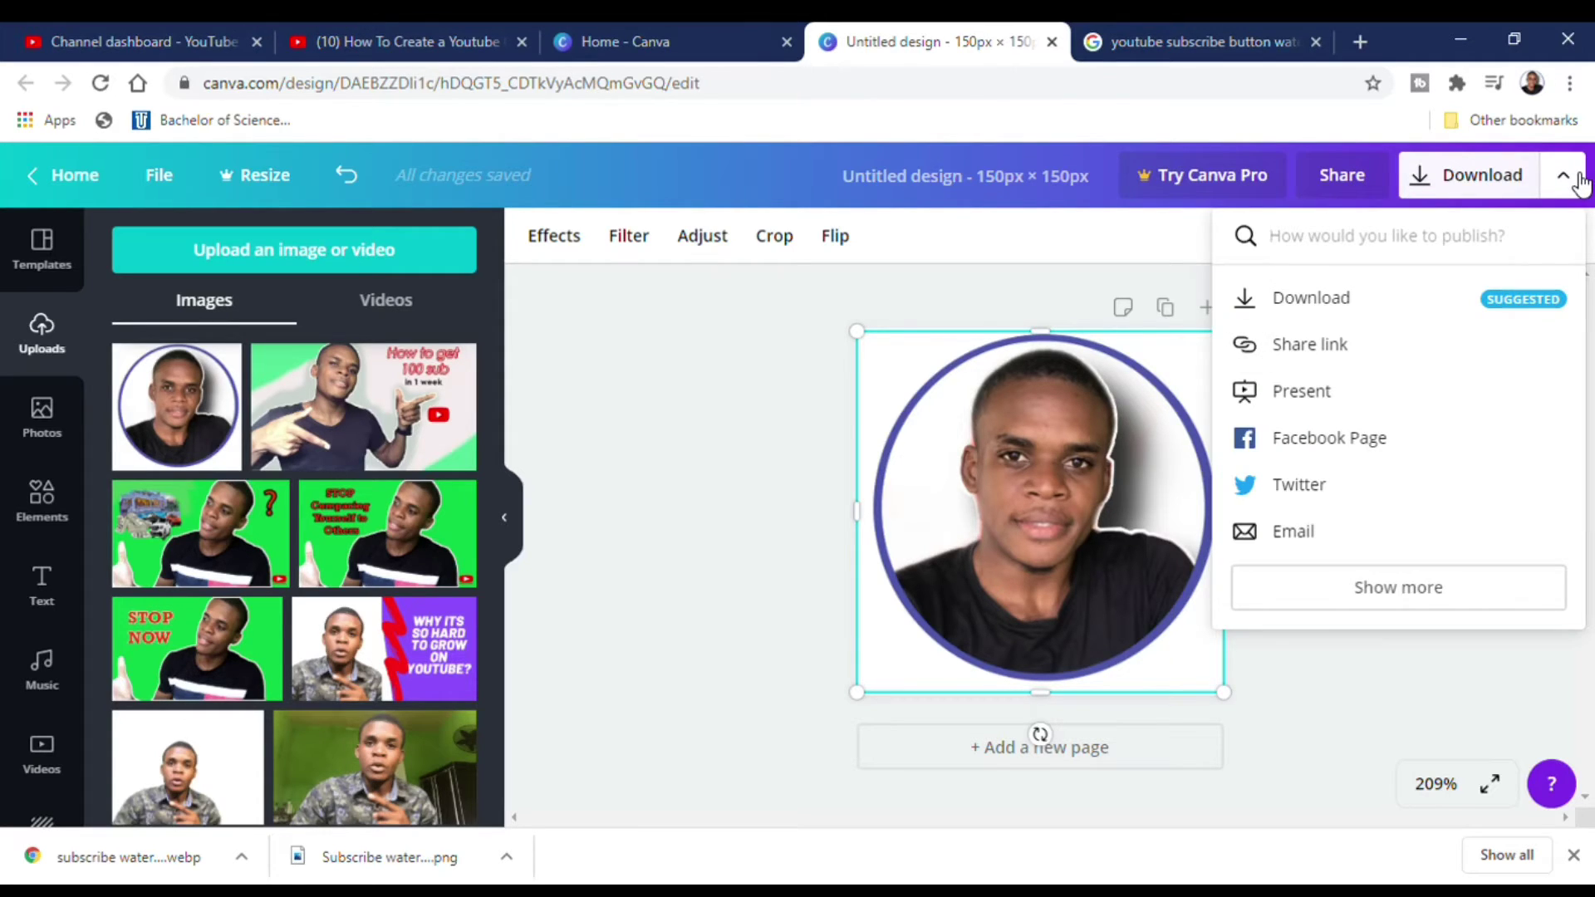
left_click(1326, 301)
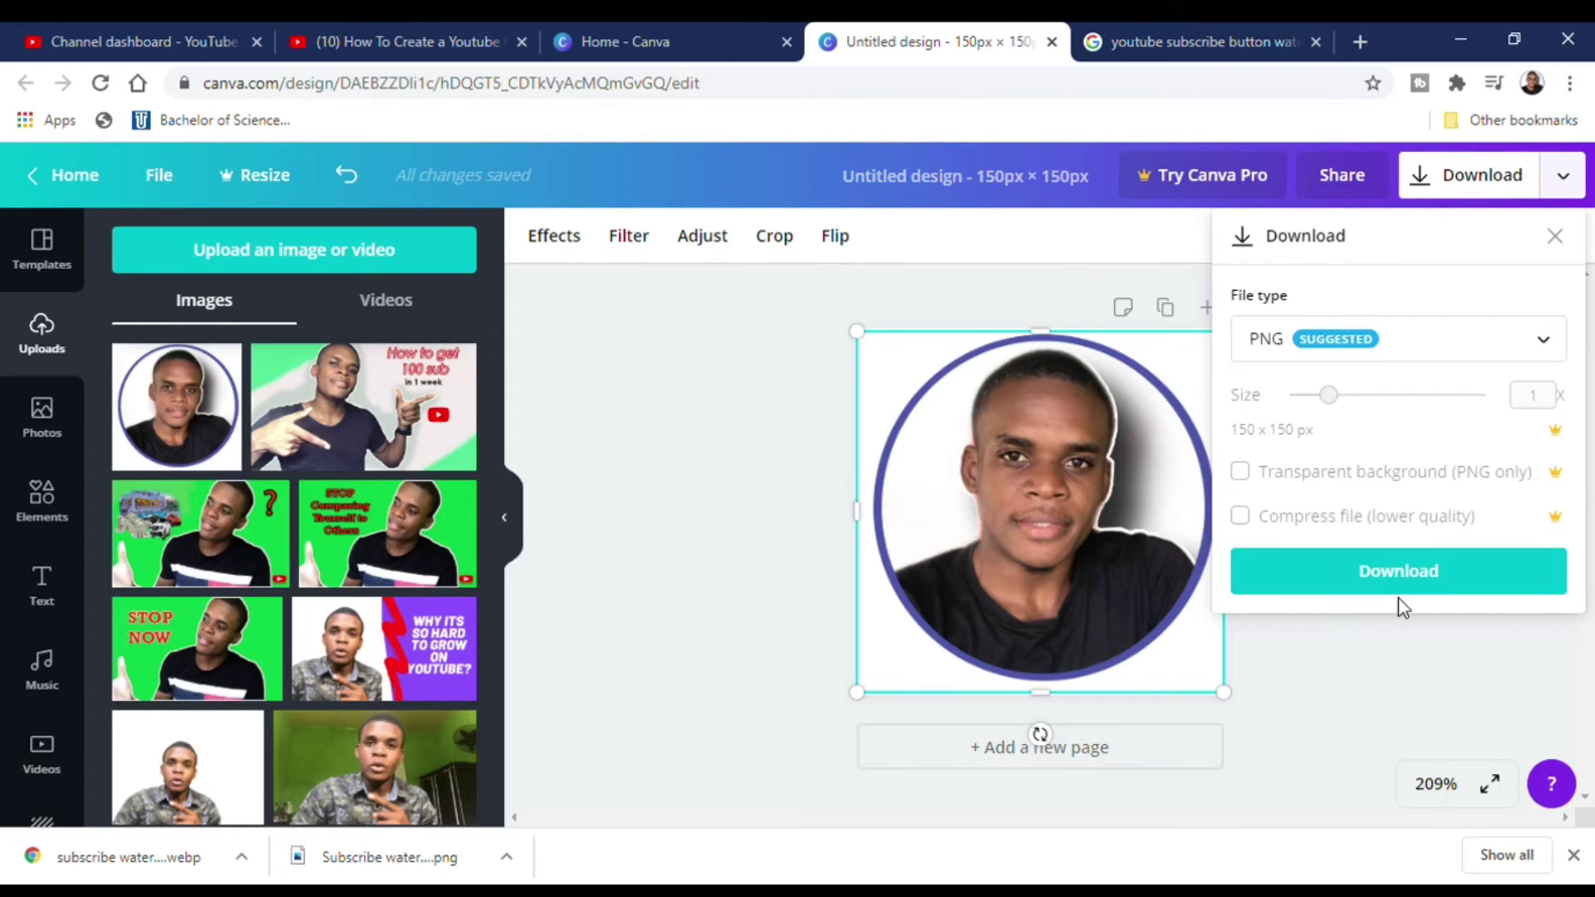
left_click(1400, 575)
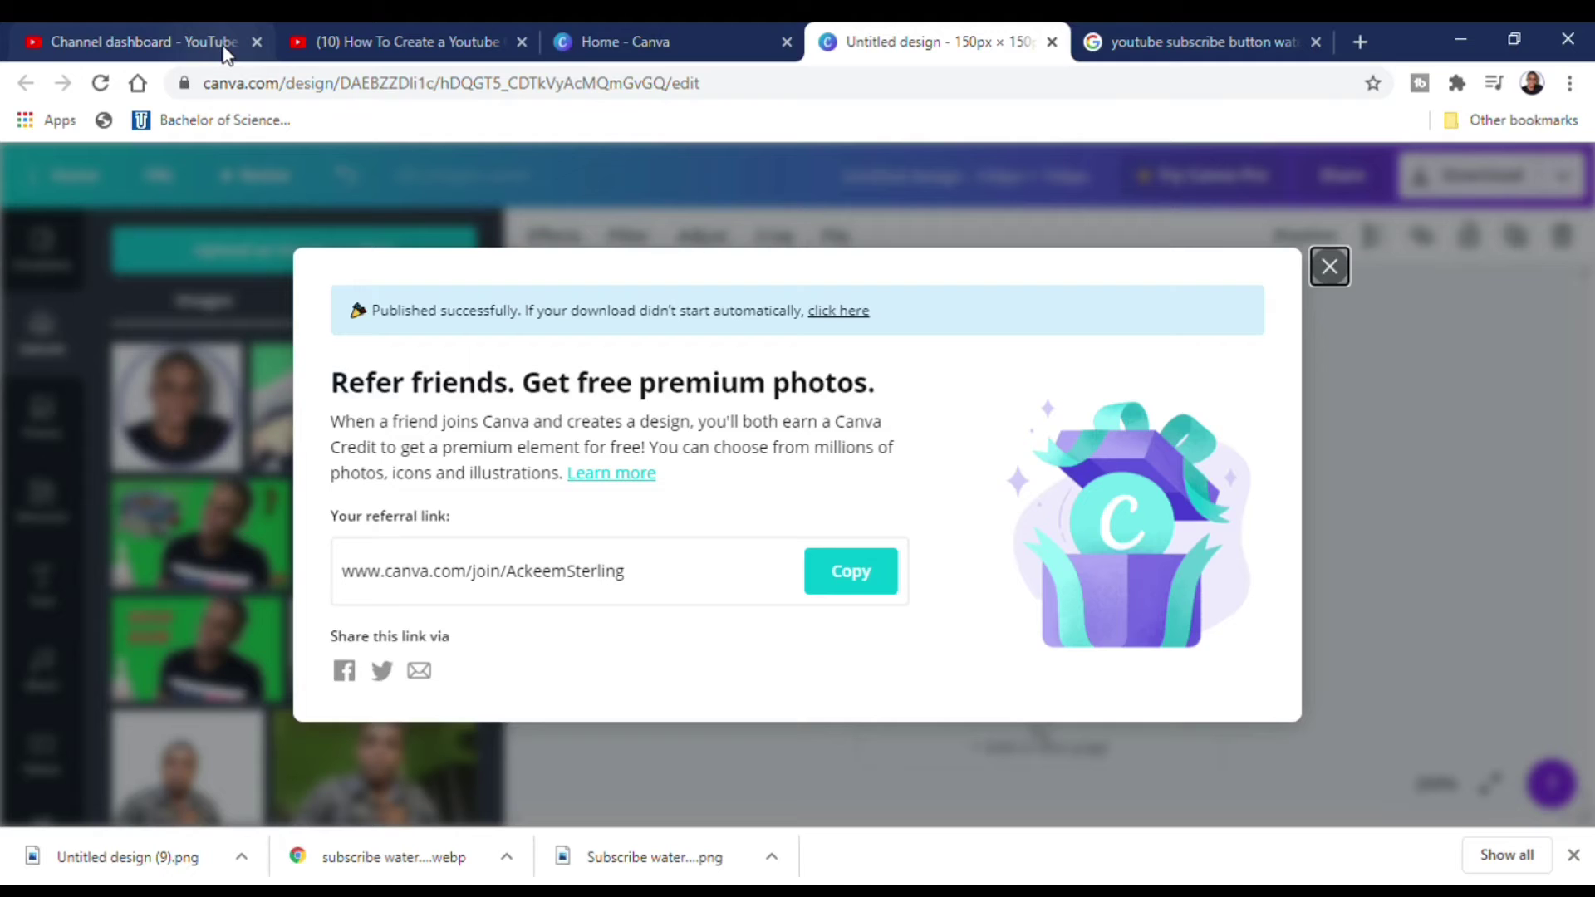
left_click(193, 47)
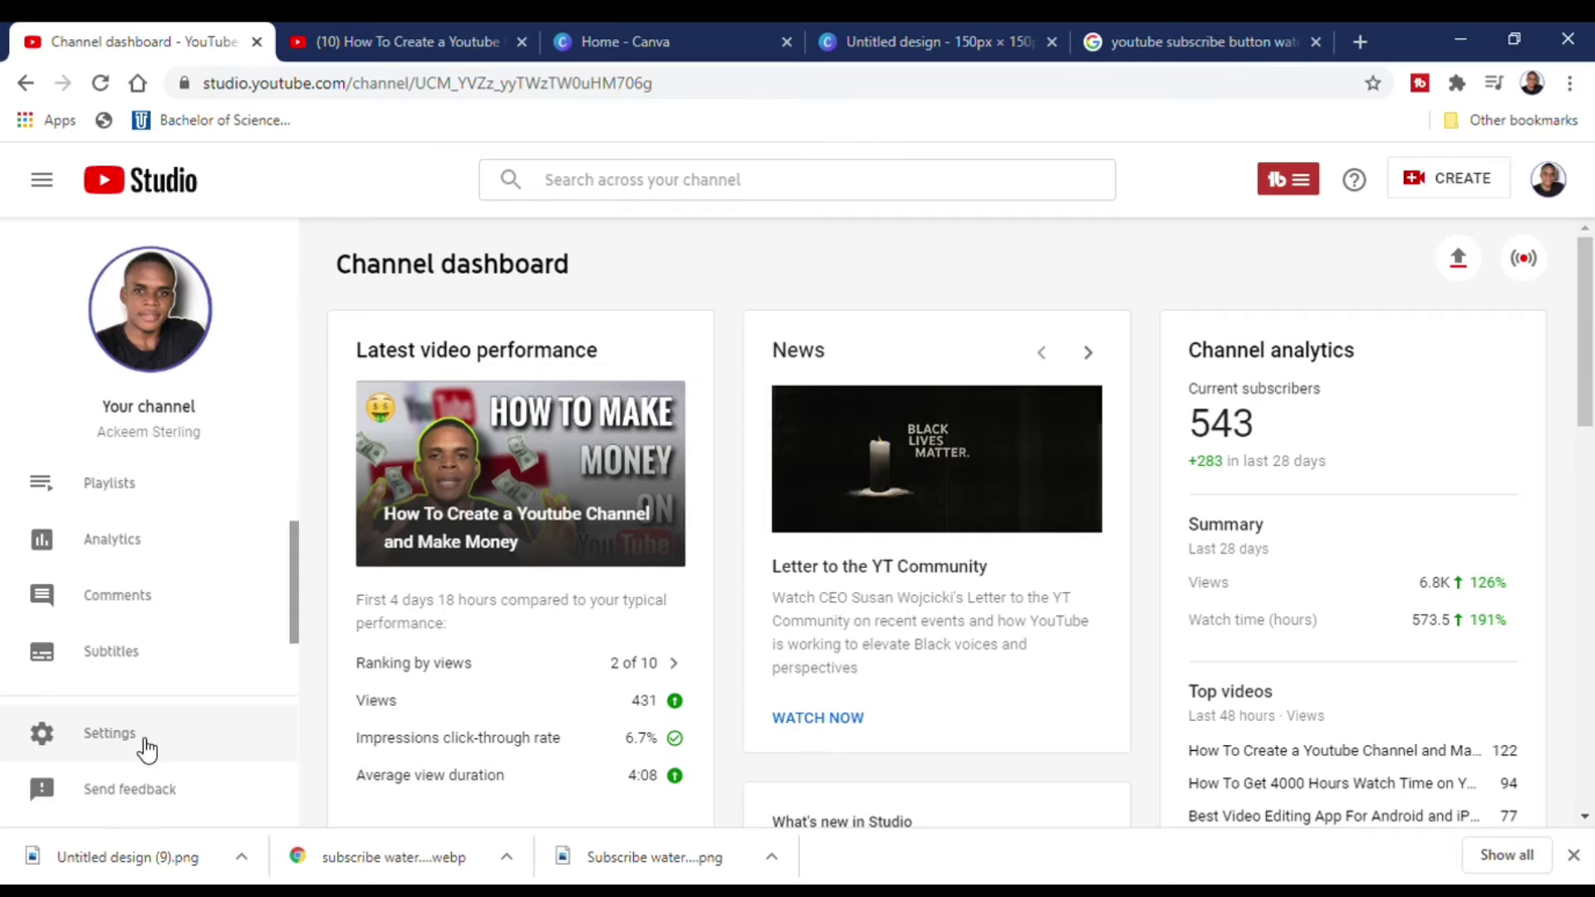
- In Branding settings, replace the watermark with the circular profile-photo PNG for the entire video and save
left_click(110, 734)
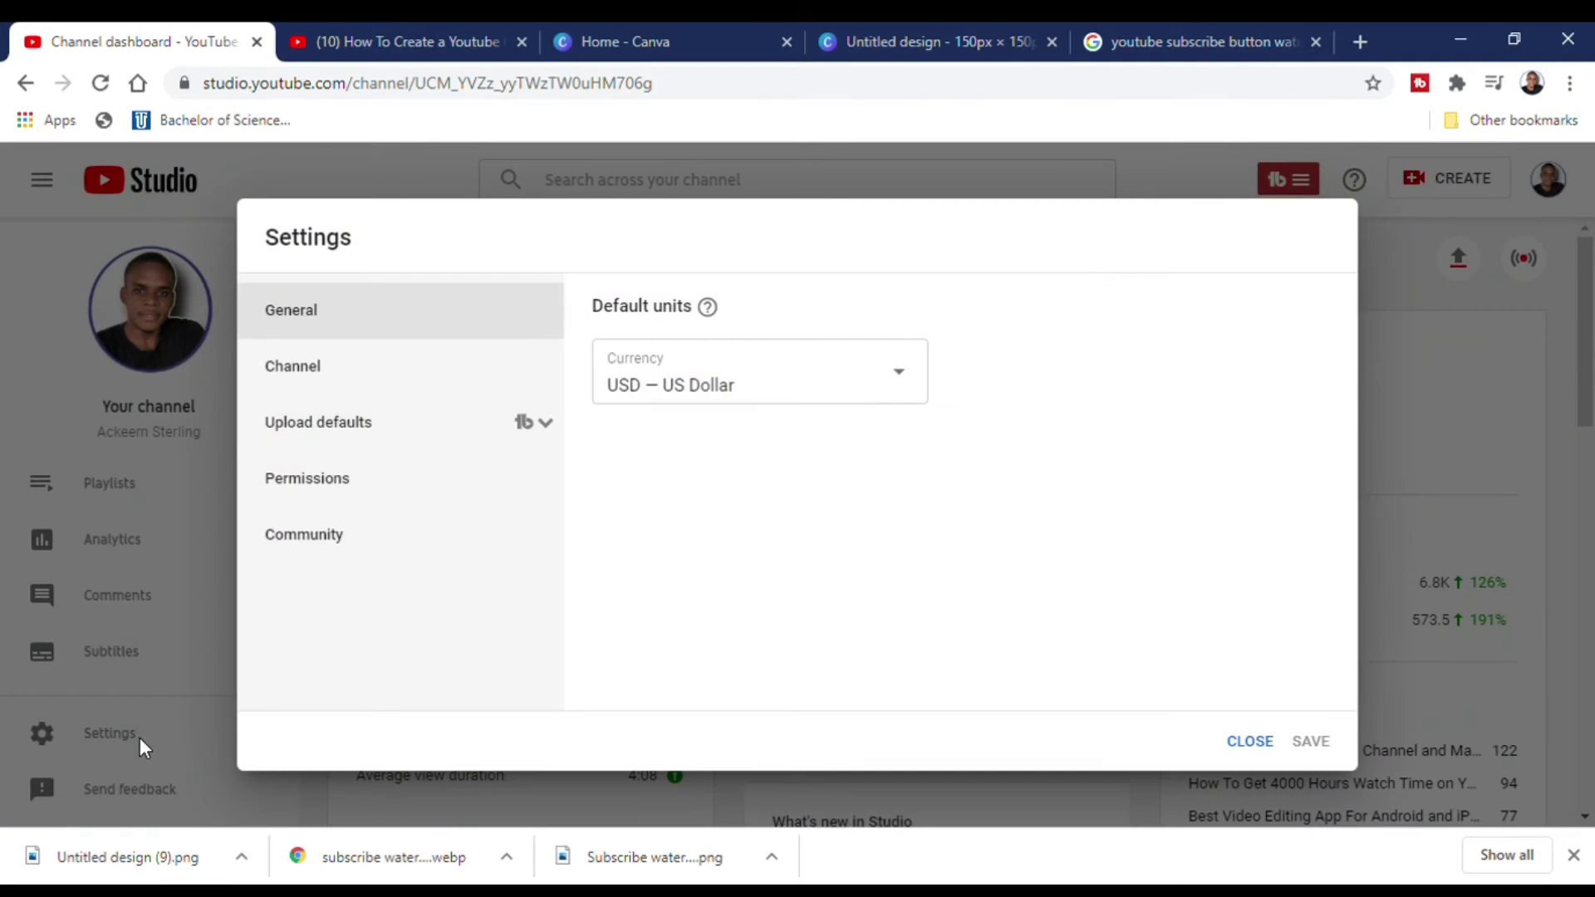
left_click(336, 383)
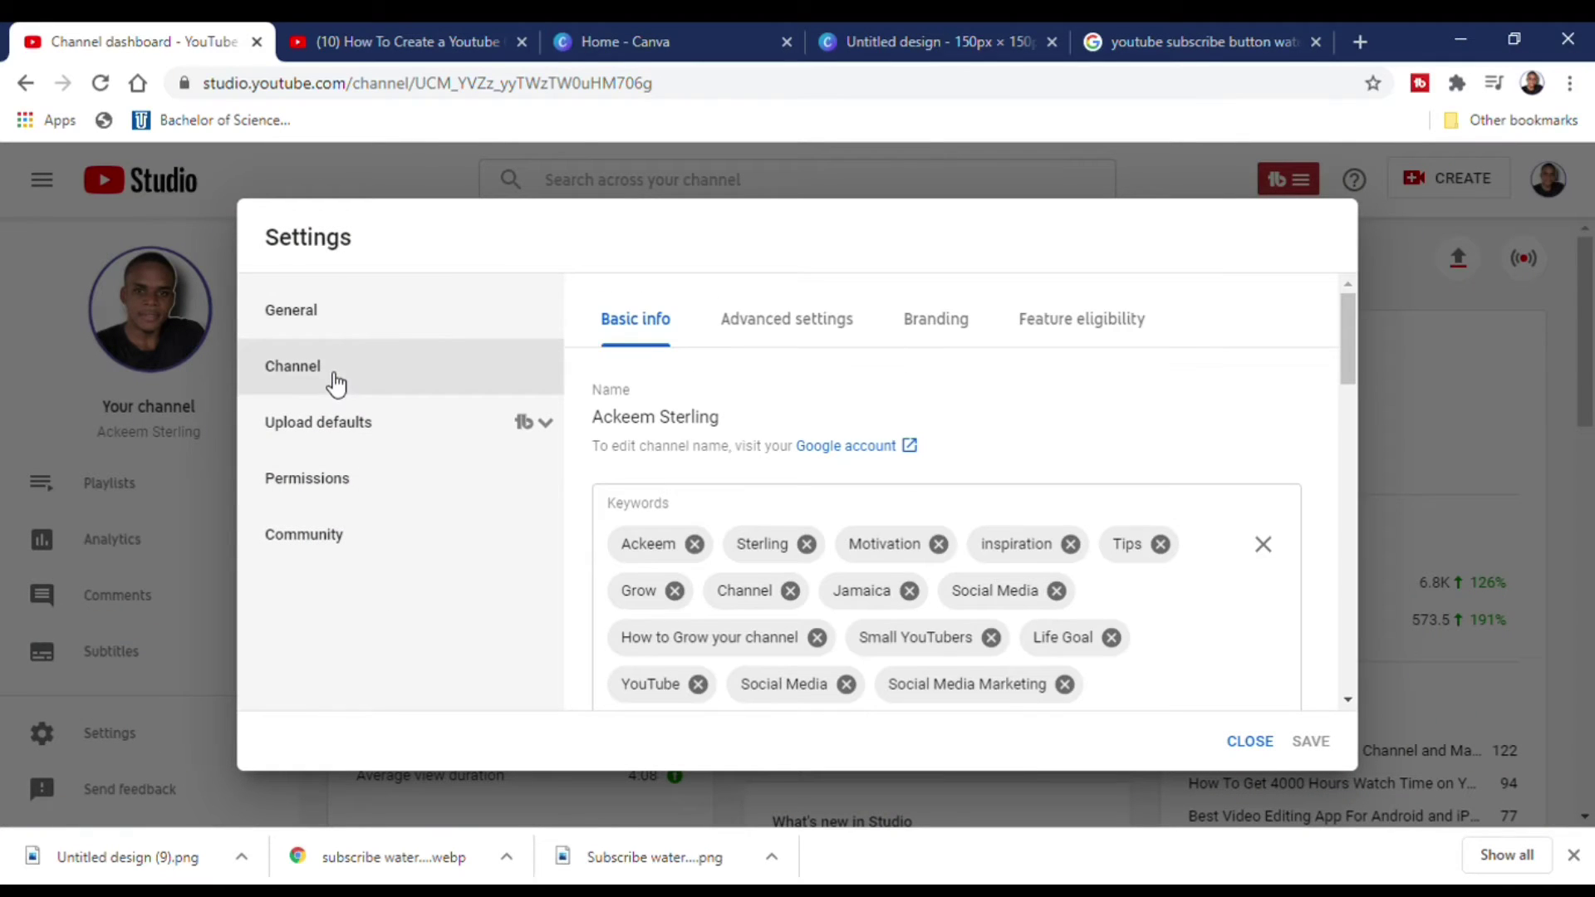
left_click(944, 322)
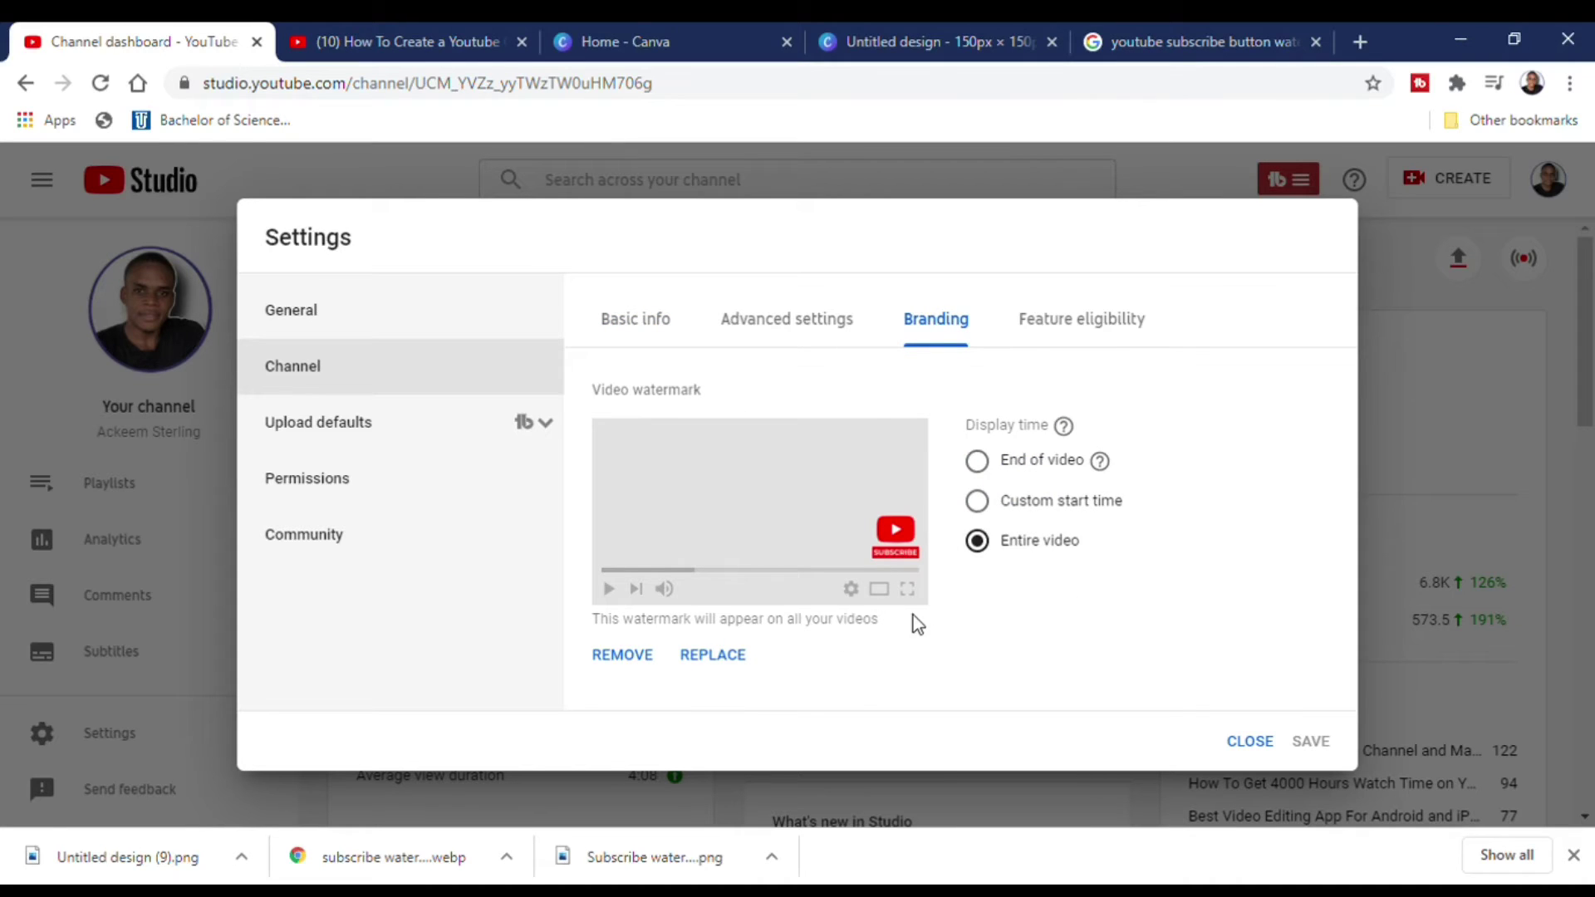
left_click(713, 661)
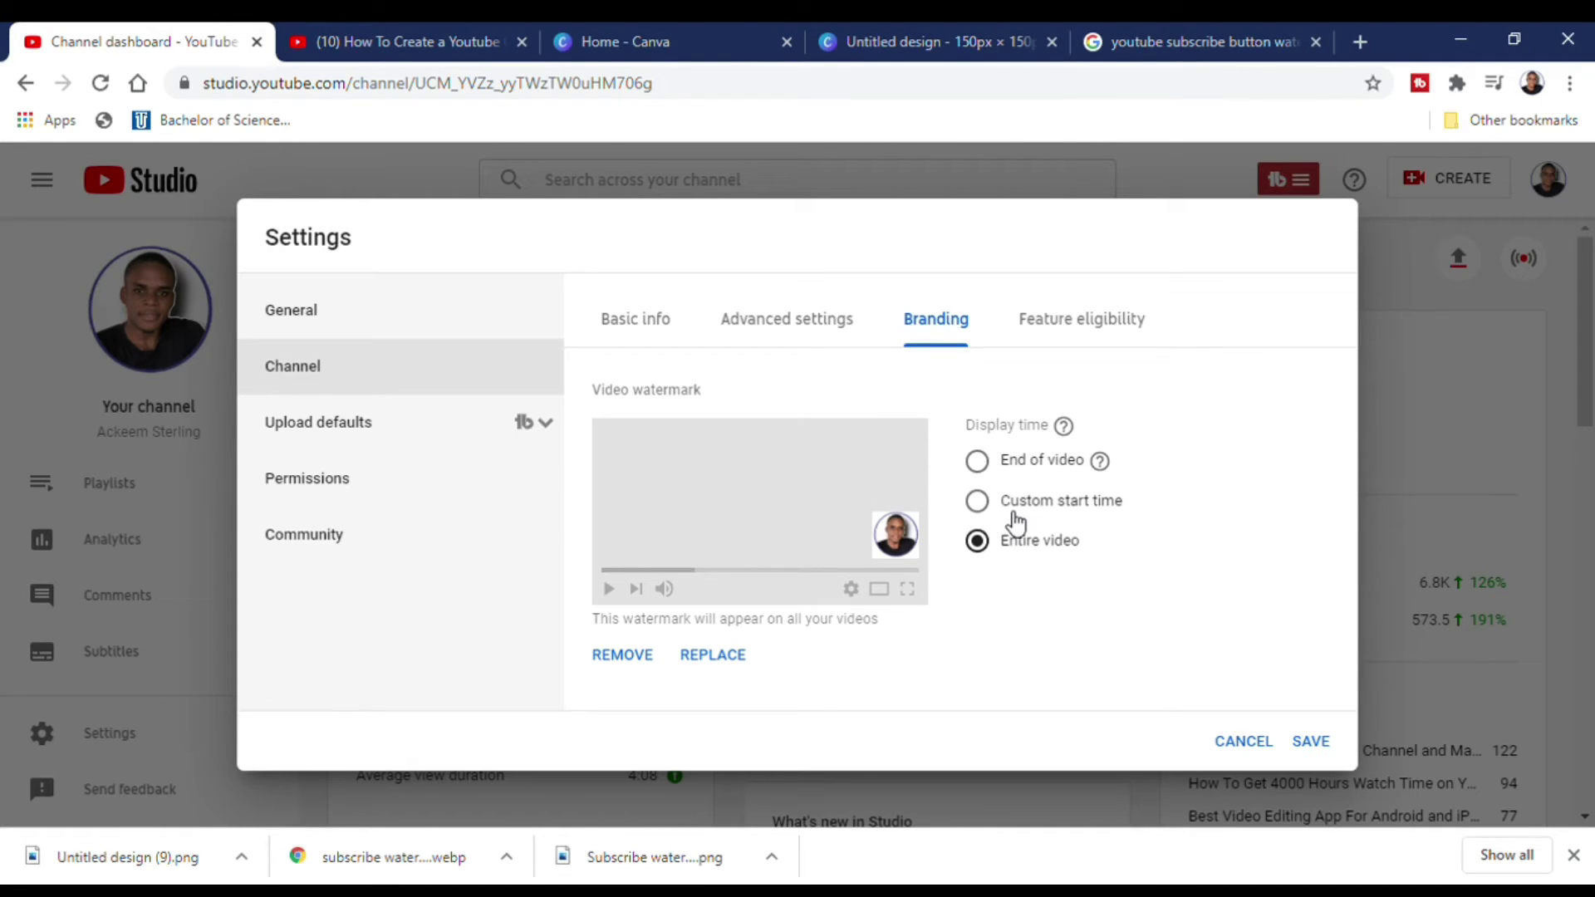
left_click(1310, 742)
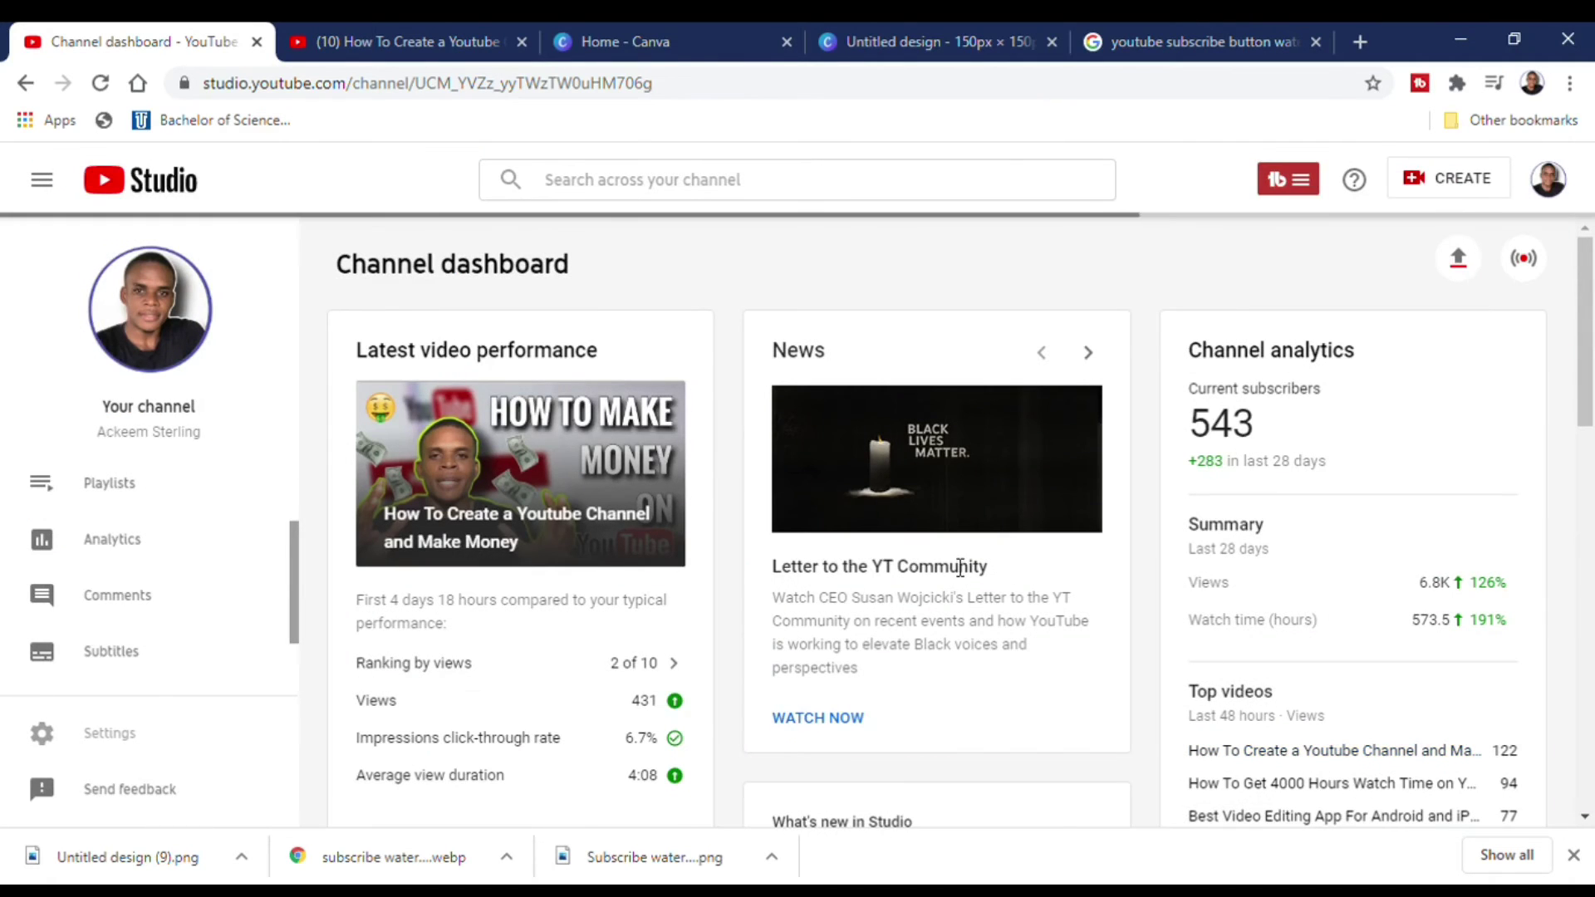